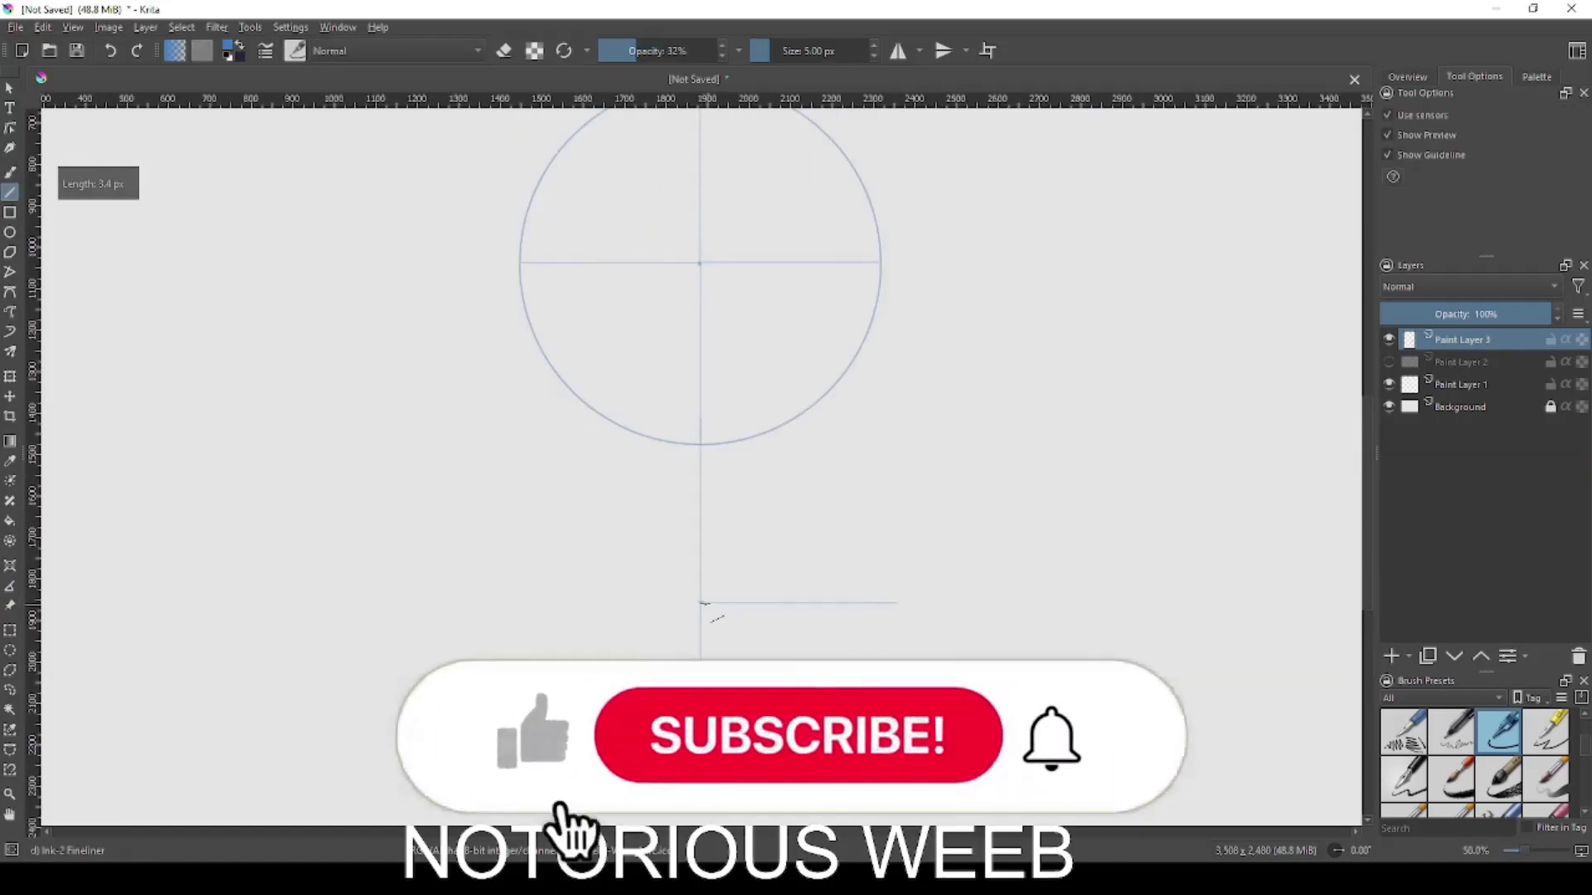
Extend the chin guideline across the vertical axis and draw a measured mouth guideline between the circle's bottom and the chin line.
left_click_drag(703, 604, 476, 583)
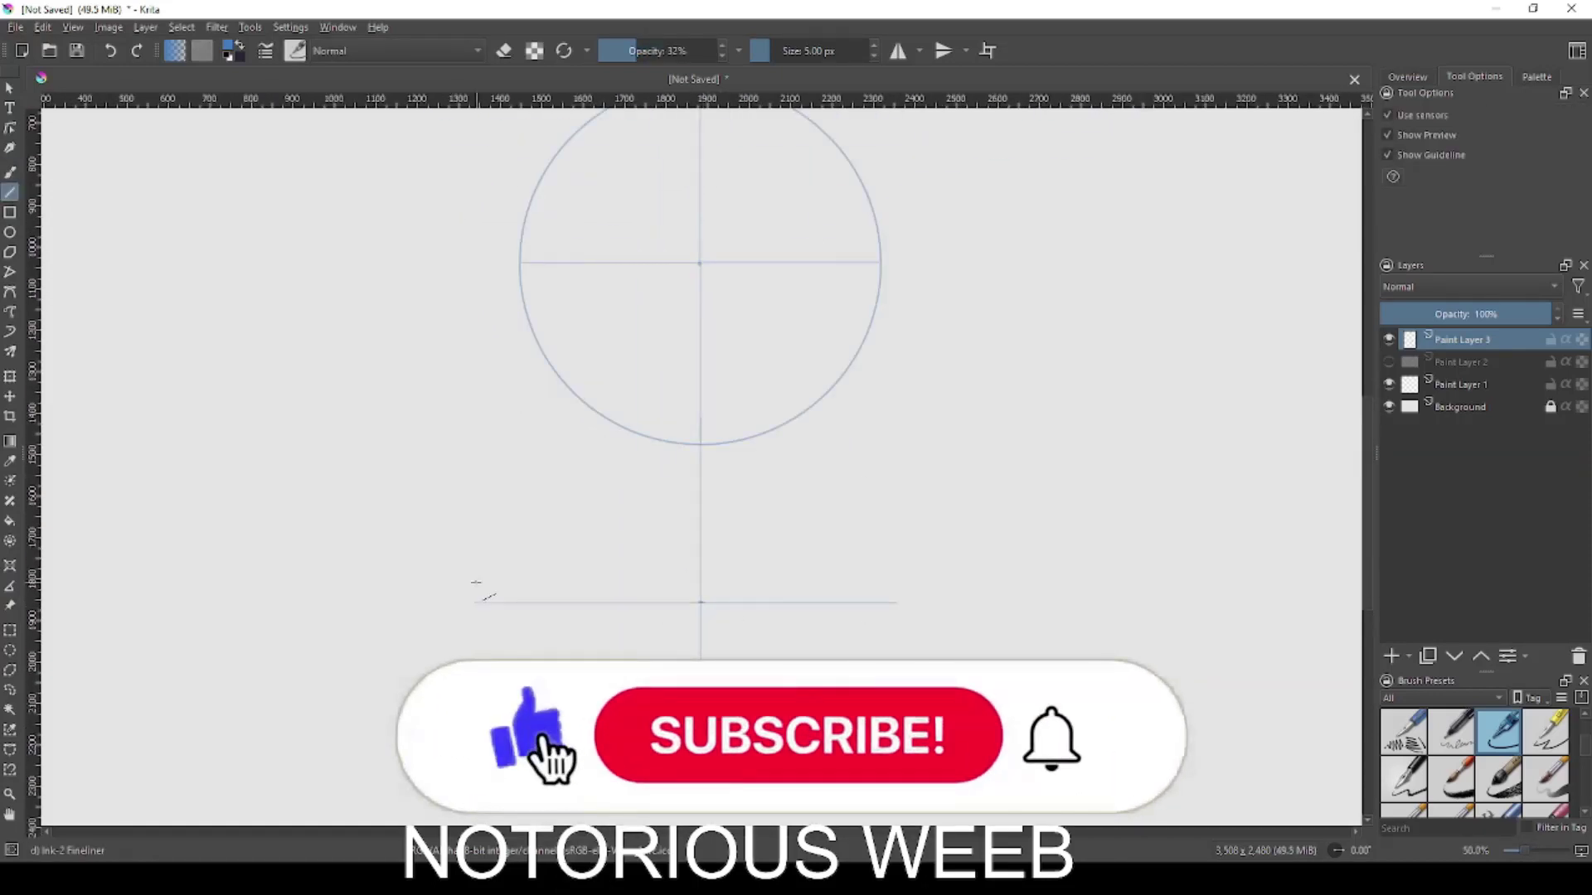
left_click(10, 586)
left_click_drag(700, 445, 700, 537)
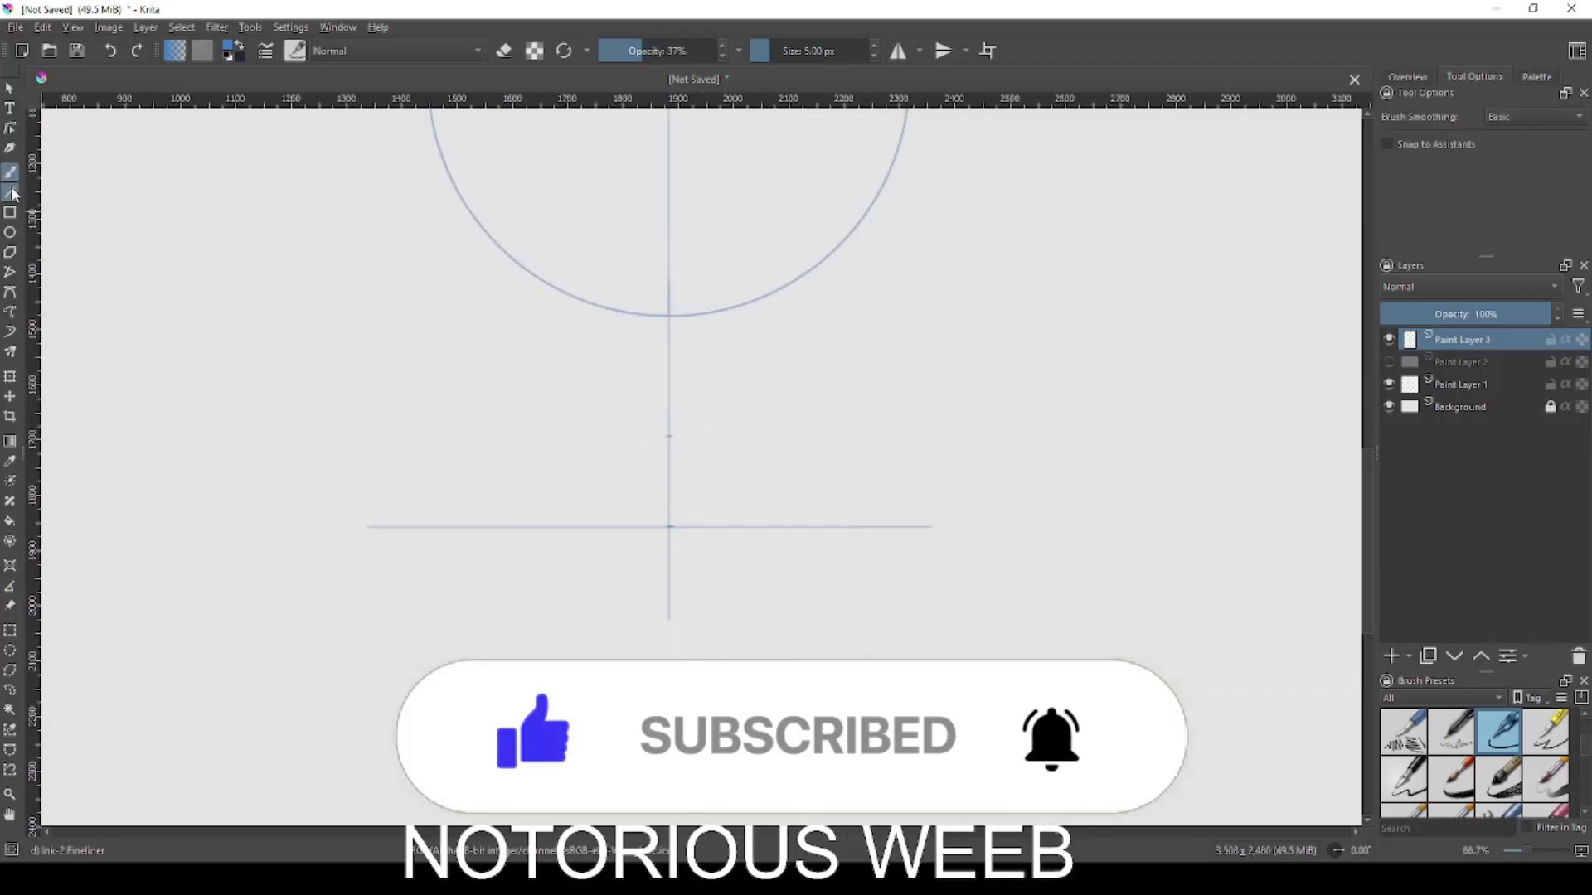
left_click(10, 191)
left_click_drag(676, 437, 346, 436)
Measure up from the circle's bottom, mark the axis and draw a horizontal guideline through the circle's lower part.
scroll(710, 390, "down", 3)
scroll(714, 365, "up", 3)
left_click(10, 586)
mouse_move(585, 576)
left_mouse_down()
mouse_move(585, 495)
mouse_move(583, 514)
left_mouse_up()
scroll(576, 532, "up", 5)
left_click(10, 171)
left_click_drag(613, 444, 640, 443)
scroll(630, 454, "down", 3)
left_click(10, 192)
left_click_drag(951, 563, 192, 563)
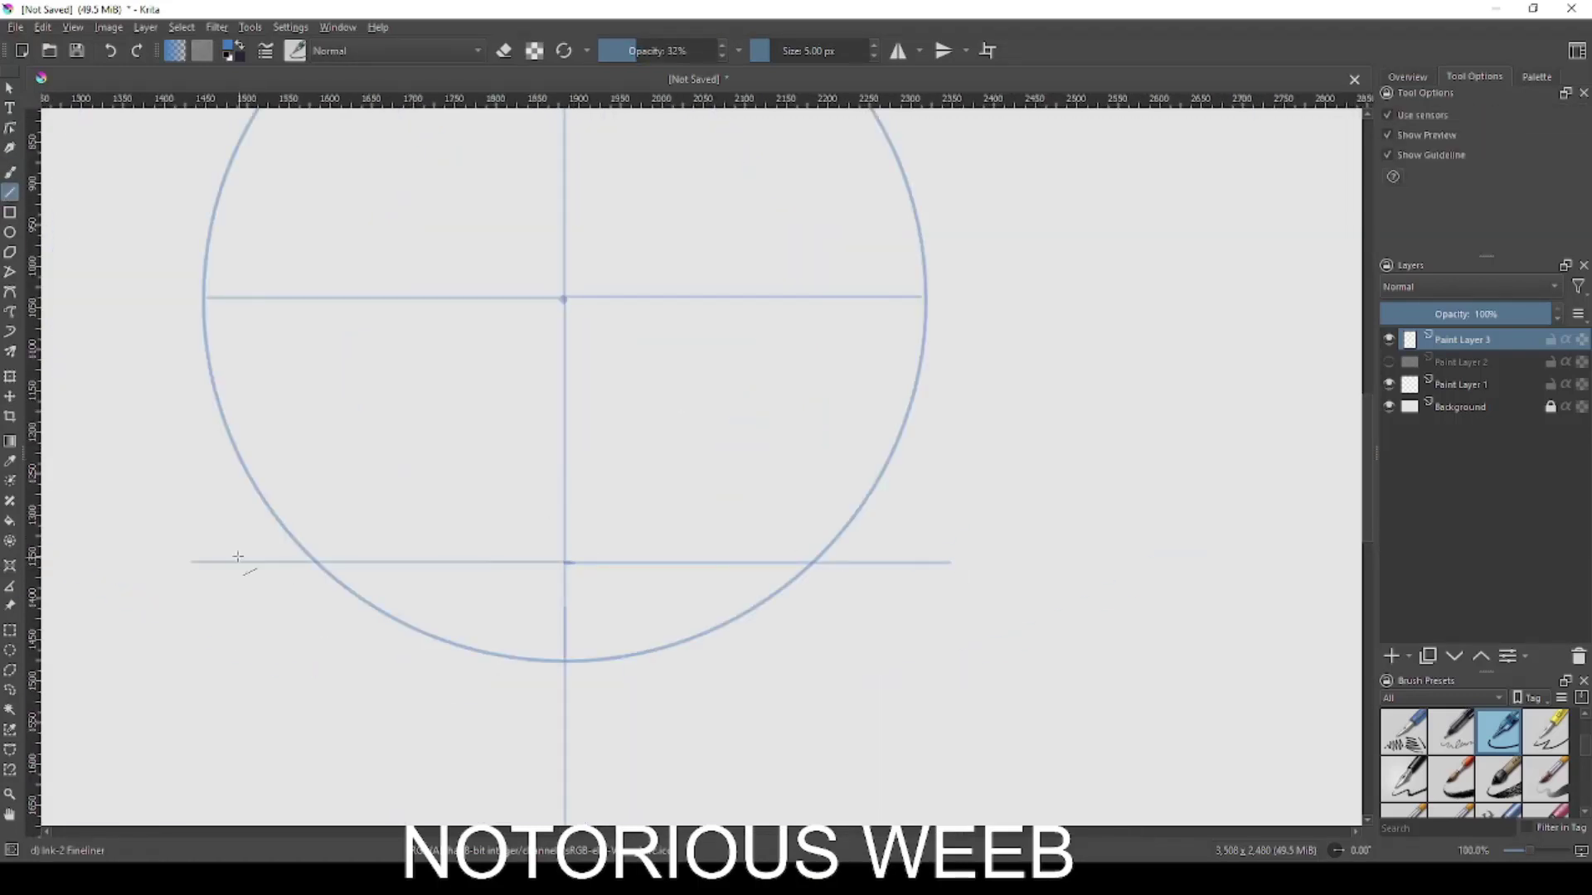
Measure and mark a second point higher on the axis and draw the upper eye guideline across the circle through it.
left_click(10, 586)
mouse_move(566, 661)
left_mouse_down()
mouse_move(565, 463)
mouse_move(564, 499)
left_mouse_up()
scroll(675, 458, "up", 3)
key("b")
left_click_drag(345, 569, 388, 568)
scroll(505, 514, "down", 3)
left_click(10, 191)
mouse_move(509, 516)
left_mouse_down()
mouse_move(729, 483)
mouse_move(1059, 498)
left_mouse_up()
left_click_drag(673, 498, 237, 497)
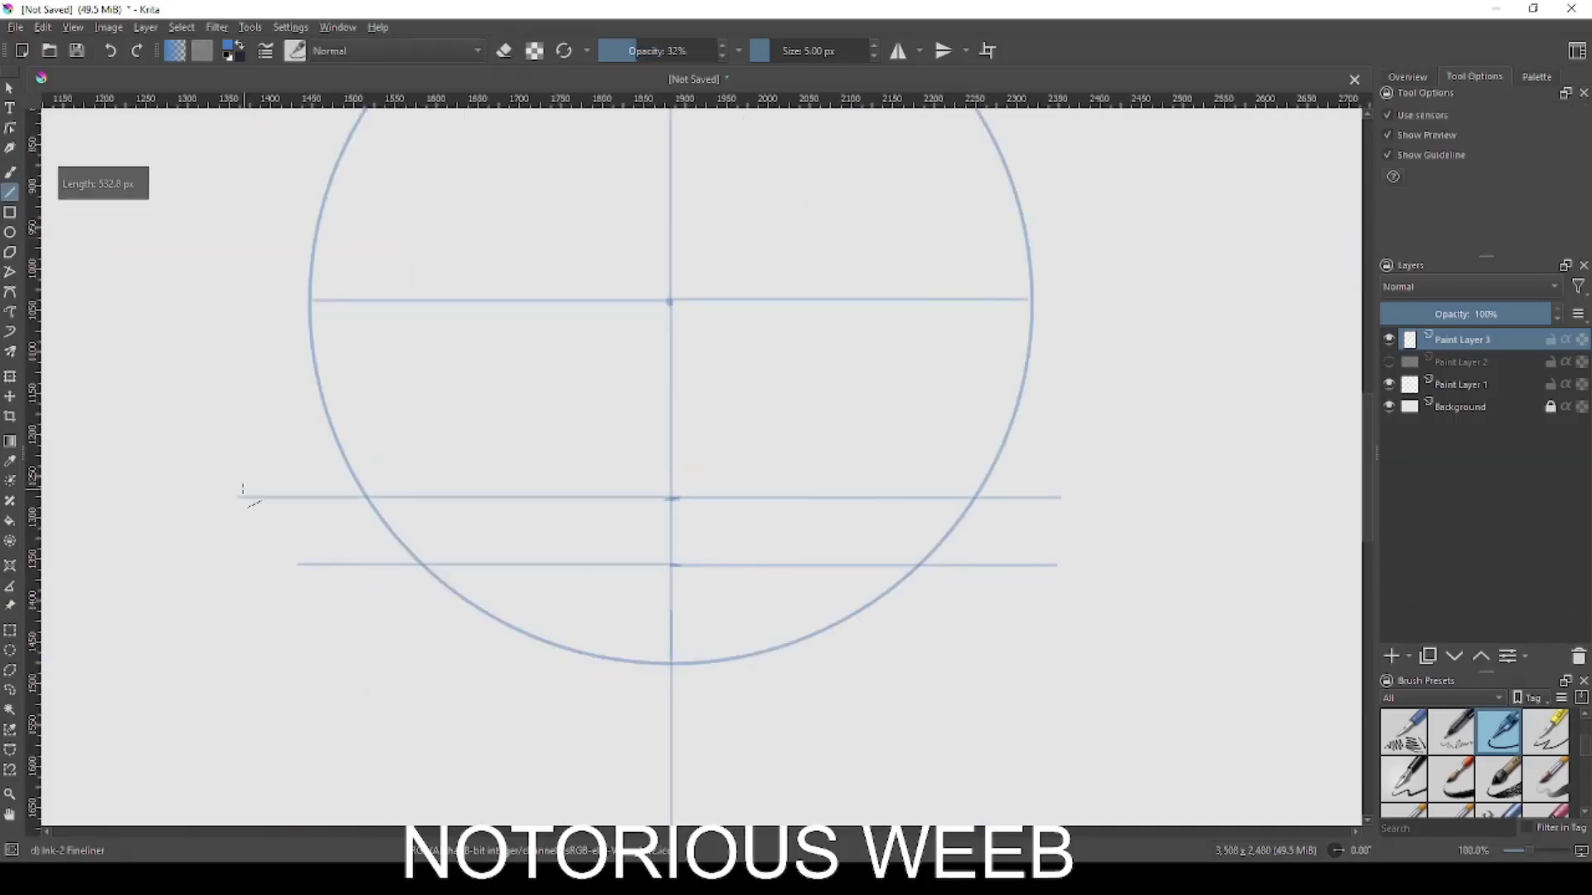
Add a new paint layer and set up a freehand ink brush at 100% opacity with the purple Color 43.
scroll(537, 369, "down", 2)
left_click(1391, 656)
left_click_drag(642, 51, 717, 51)
left_click(10, 172)
left_click(1536, 76)
left_click(1473, 107)
right_click(799, 521)
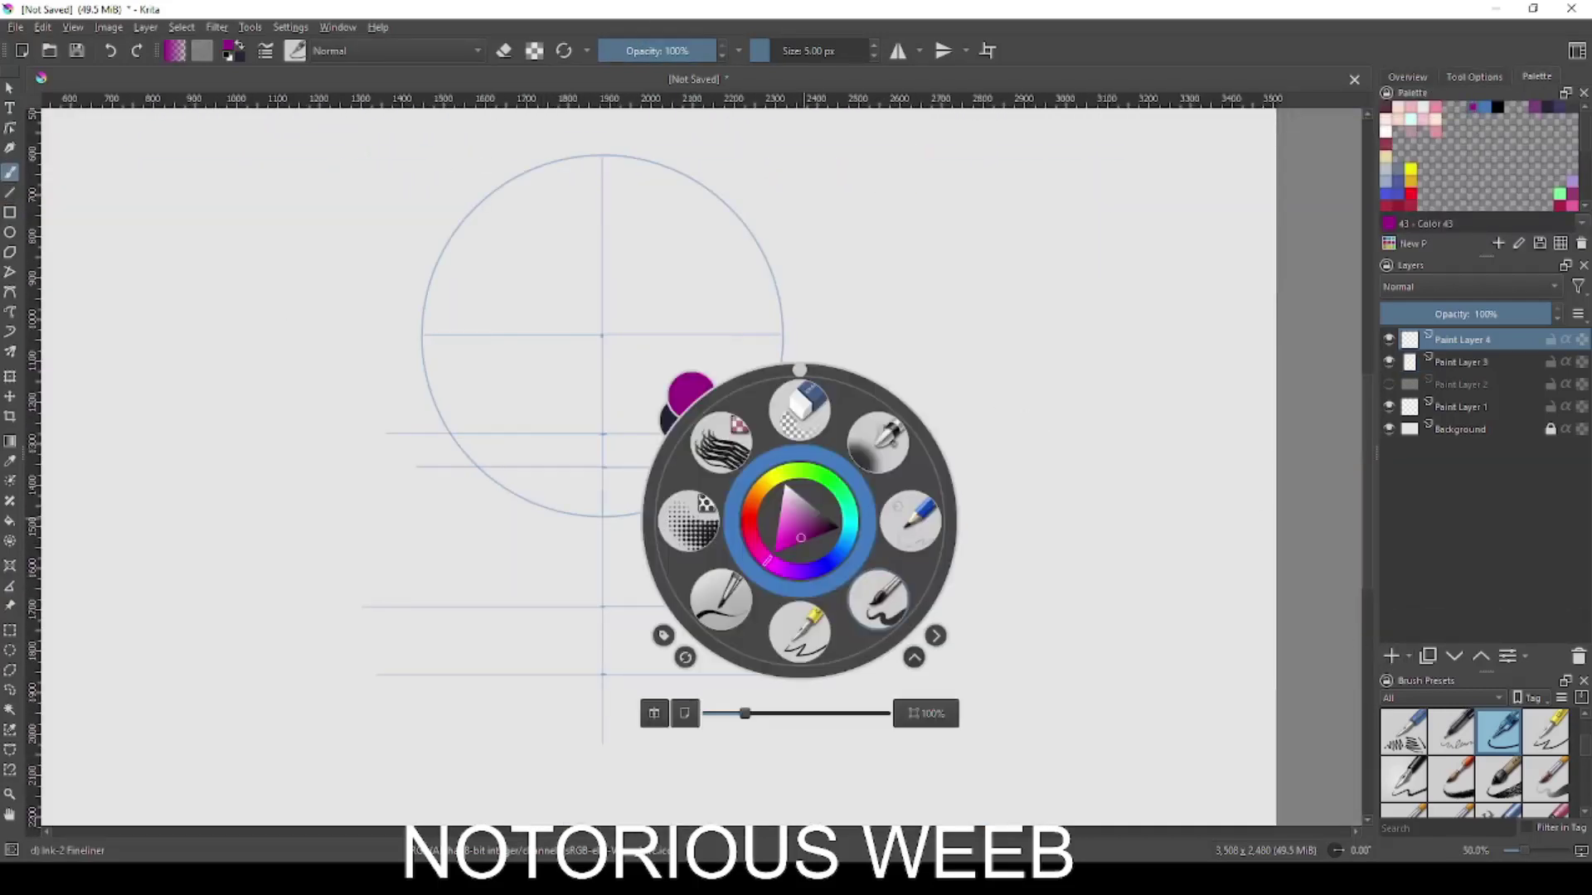
left_click(874, 443)
left_click_drag(422, 313, 473, 547)
key("ctrl+z")
key("ctrl+z")
Turn on horizontal mirroring with its axis on the vertical guideline and draw the face outline from the circle's sides to the chin.
left_click(898, 51)
left_click_drag(548, 164, 602, 185)
mouse_move(423, 321)
left_mouse_down()
mouse_move(461, 550)
mouse_move(497, 613)
mouse_move(578, 671)
left_mouse_up()
key("ctrl+z")
left_click_drag(581, 671, 515, 636)
mouse_move(539, 653)
left_mouse_down()
mouse_move(469, 586)
mouse_move(529, 647)
left_mouse_up()
key("ctrl+z")
key("ctrl+z")
key("ctrl+z")
mouse_move(489, 621)
left_mouse_down()
mouse_move(453, 521)
mouse_move(420, 327)
left_mouse_up()
Draw mirrored ears on the sides of the face, starting at the upper eye guideline.
key("e")
mouse_move(452, 493)
left_mouse_down()
mouse_move(486, 604)
mouse_move(433, 391)
mouse_move(406, 461)
left_mouse_up()
key("e")
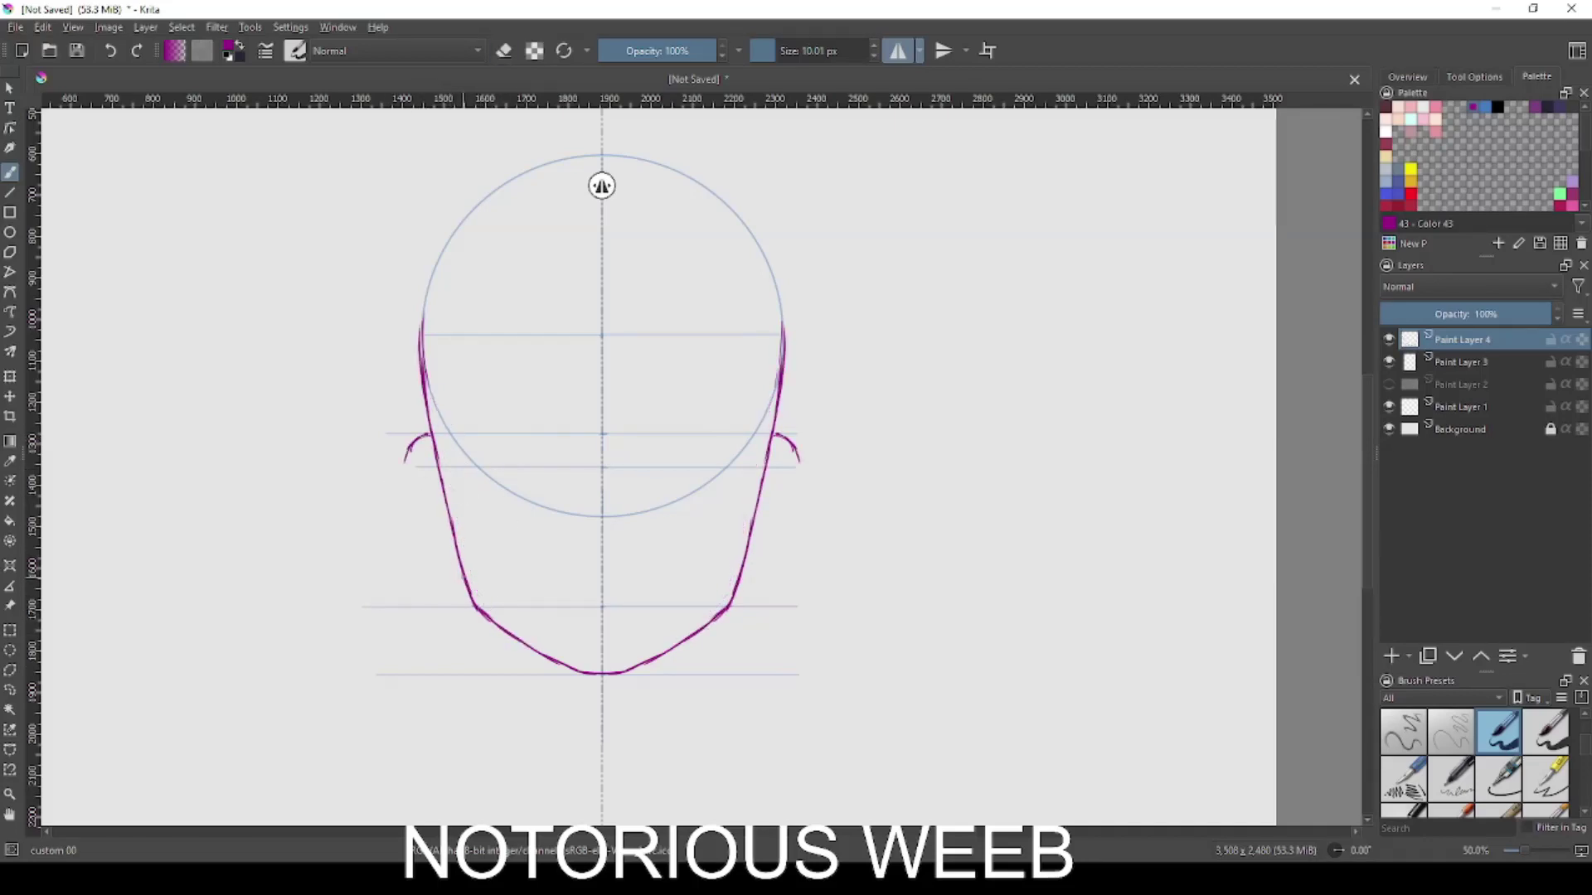
left_click_drag(450, 545, 405, 460)
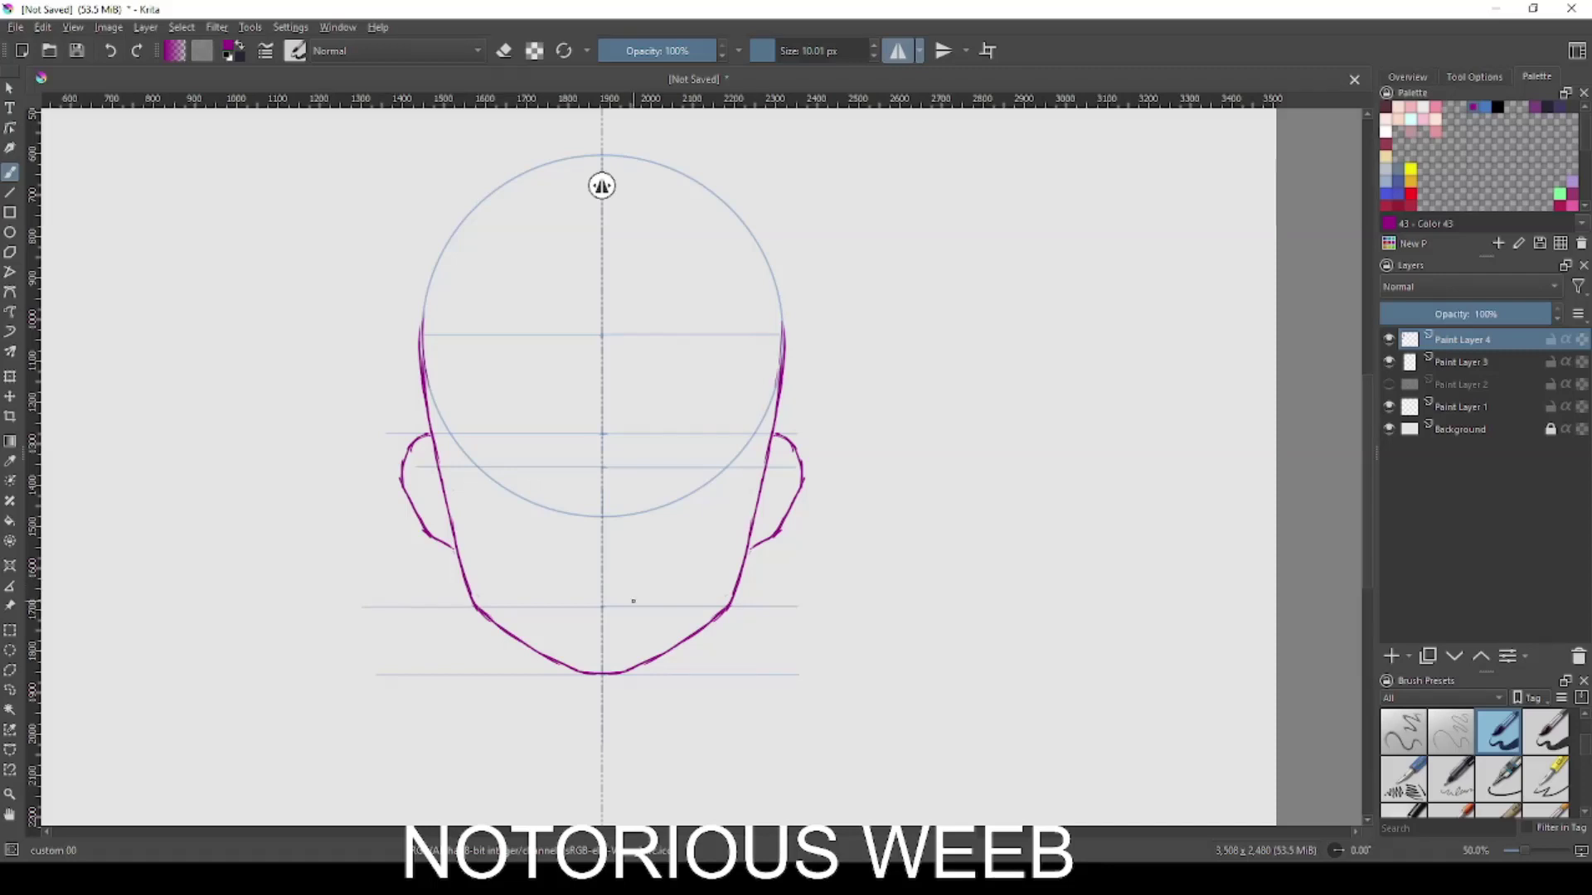
Draw the mirrored neck curving out into the shoulders, and a short curved mouth on the mouth guideline.
scroll(655, 692, "up", 3)
left_click_drag(641, 723, 670, 313)
left_click_drag(663, 412, 740, 644)
left_click_drag(695, 545, 801, 712)
left_click_drag(762, 663, 908, 744)
scroll(739, 787, "down", 3)
left_click_drag(632, 571, 688, 567)
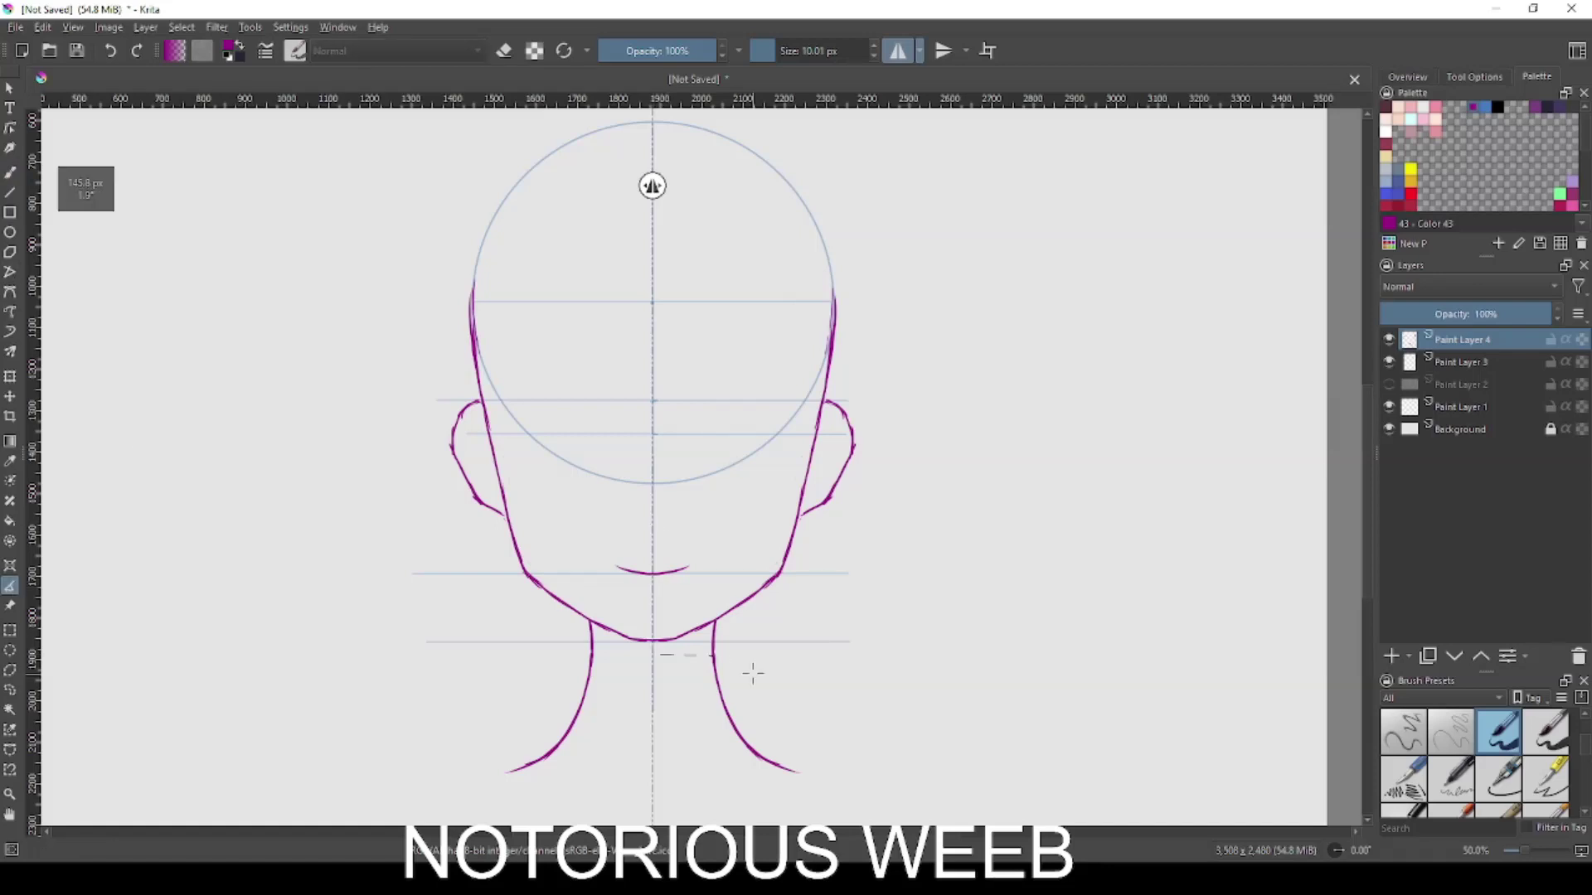
Sketch the mirrored eyes around the eye guidelines with upper lids, iris sides and short lower lid lines.
scroll(724, 477, "up", 4)
left_click_drag(682, 260, 684, 281)
mouse_move(697, 373)
left_mouse_down()
mouse_move(679, 209)
mouse_move(725, 422)
left_mouse_up()
left_click_drag(876, 174, 890, 239)
scroll(856, 259, "down", 1)
scroll(855, 260, "down", 1)
mouse_move(545, 363)
left_mouse_down()
mouse_move(386, 344)
mouse_move(413, 435)
mouse_move(449, 474)
mouse_move(433, 489)
left_mouse_up()
key("ctrl+z")
key("ctrl+z")
Draw a pair of mirrored arched eyebrows above the eyes, below the circle's horizontal centre line.
left_click_drag(732, 264, 753, 355)
left_click_drag(543, 274, 424, 272)
key("ctrl+z")
left_click_drag(738, 314, 939, 312)
Turn off mirroring, shape the right eye's outer lid corner and thicken the left eye's upper lash line.
left_click(898, 51)
left_click_drag(948, 464, 936, 480)
left_click_drag(879, 419, 949, 464)
mouse_move(389, 440)
left_mouse_down()
mouse_move(365, 448)
mouse_move(371, 487)
mouse_move(480, 417)
mouse_move(547, 452)
left_mouse_up()
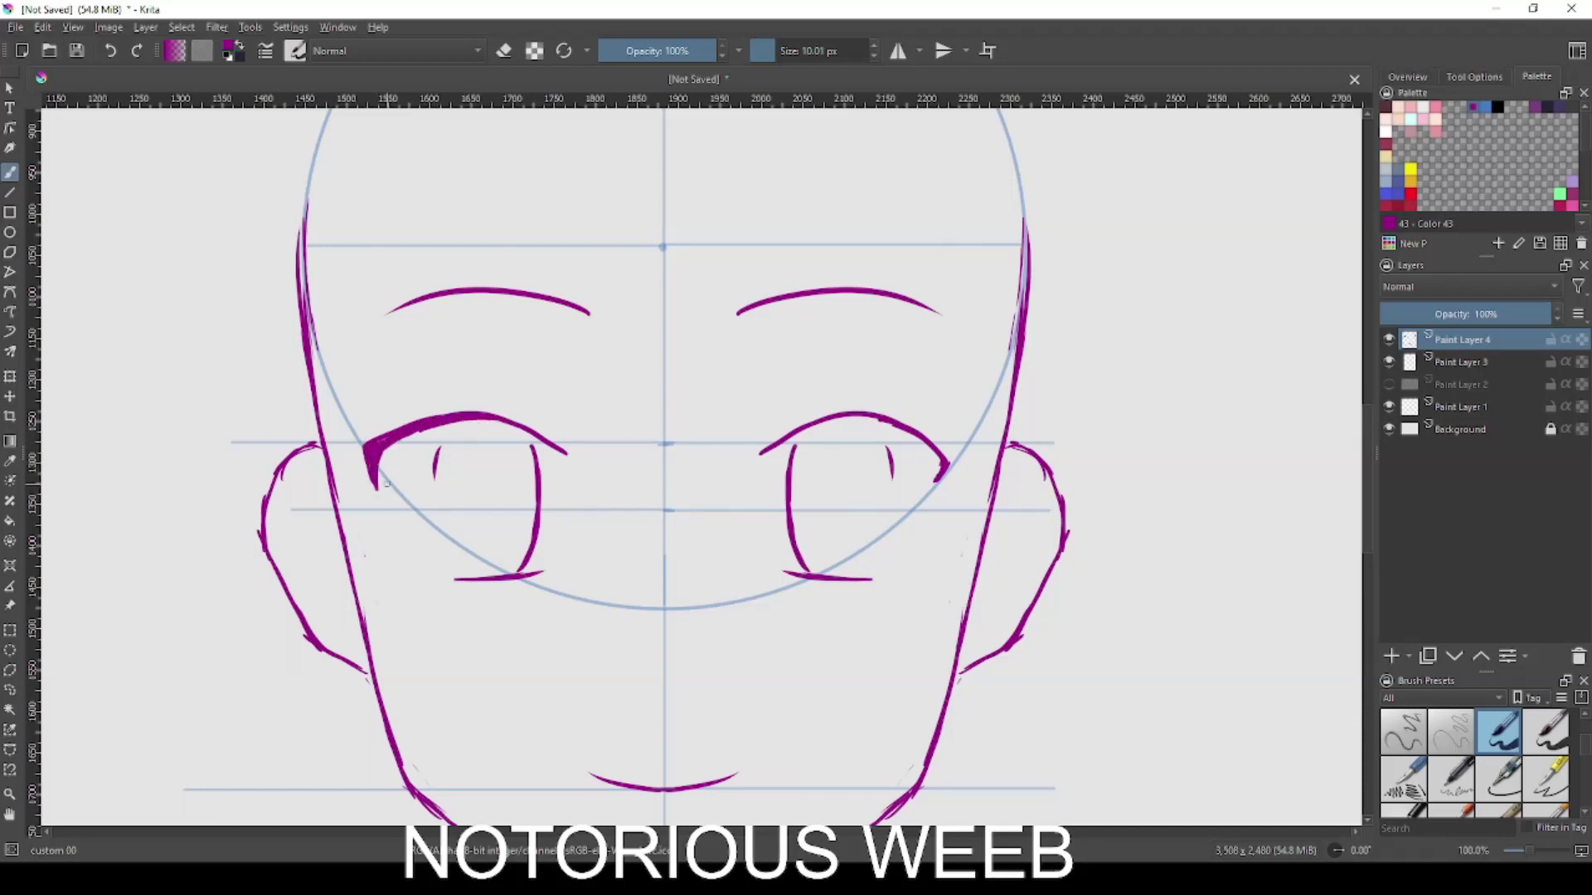
Draw the outer iris edges and the pupil outlines inside both eyes.
left_click(898, 51)
left_click_drag(440, 428, 420, 456)
mouse_move(441, 426)
left_mouse_down()
mouse_move(406, 526)
mouse_move(439, 568)
left_mouse_up()
key("ctrl+z")
left_click(898, 51)
mouse_move(909, 470)
left_mouse_down()
mouse_move(897, 553)
mouse_move(870, 532)
left_mouse_up()
left_click_drag(815, 462, 824, 519)
mouse_move(517, 475)
left_mouse_down()
mouse_move(511, 511)
mouse_move(479, 540)
mouse_move(443, 479)
left_mouse_up()
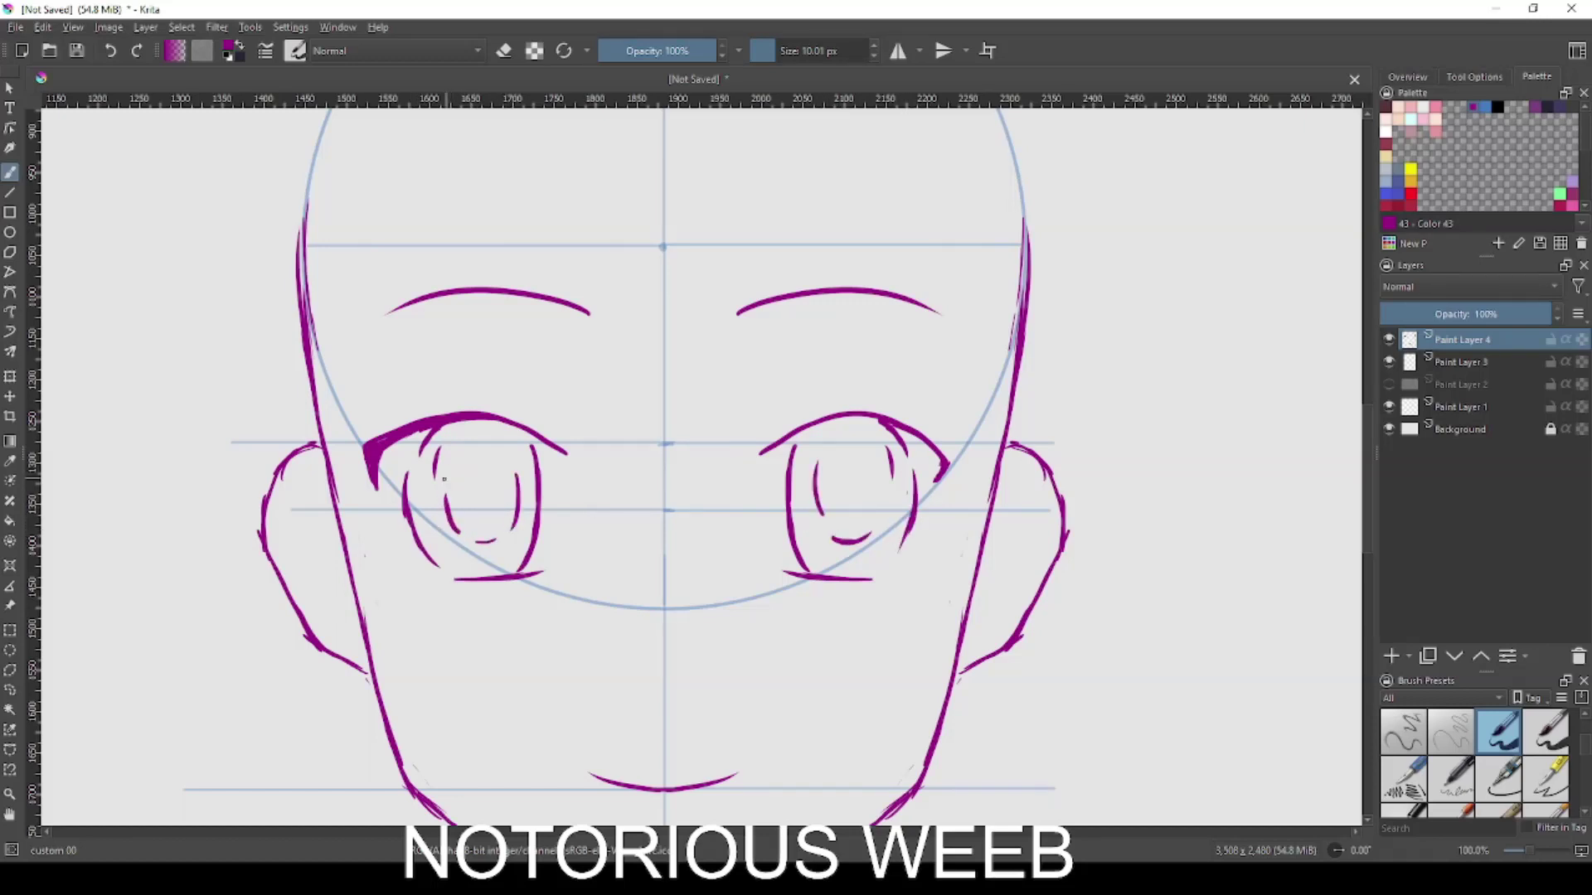
Thicken the upper lash lines of both eyes and add thin crease lines above the lids.
scroll(456, 290, "down", 1)
left_click_drag(485, 375, 531, 402)
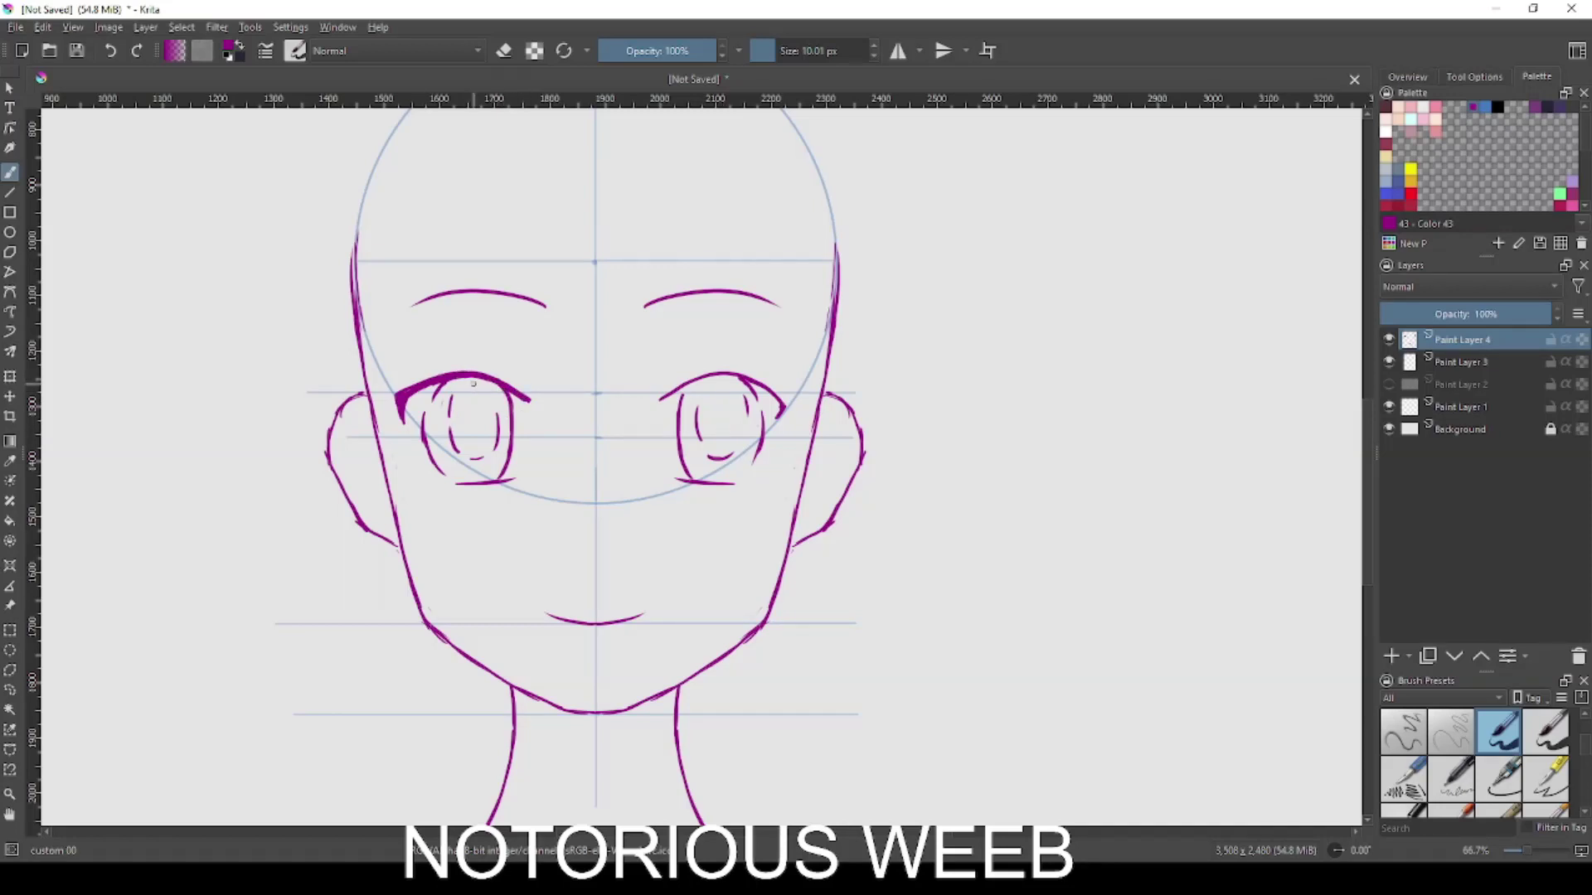
left_click_drag(421, 373, 508, 378)
mouse_move(676, 379)
left_mouse_down()
mouse_move(750, 367)
mouse_move(704, 376)
mouse_move(736, 373)
left_mouse_up()
mouse_move(680, 384)
left_mouse_down()
mouse_move(715, 376)
mouse_move(783, 408)
left_mouse_up()
left_click_drag(778, 419, 782, 407)
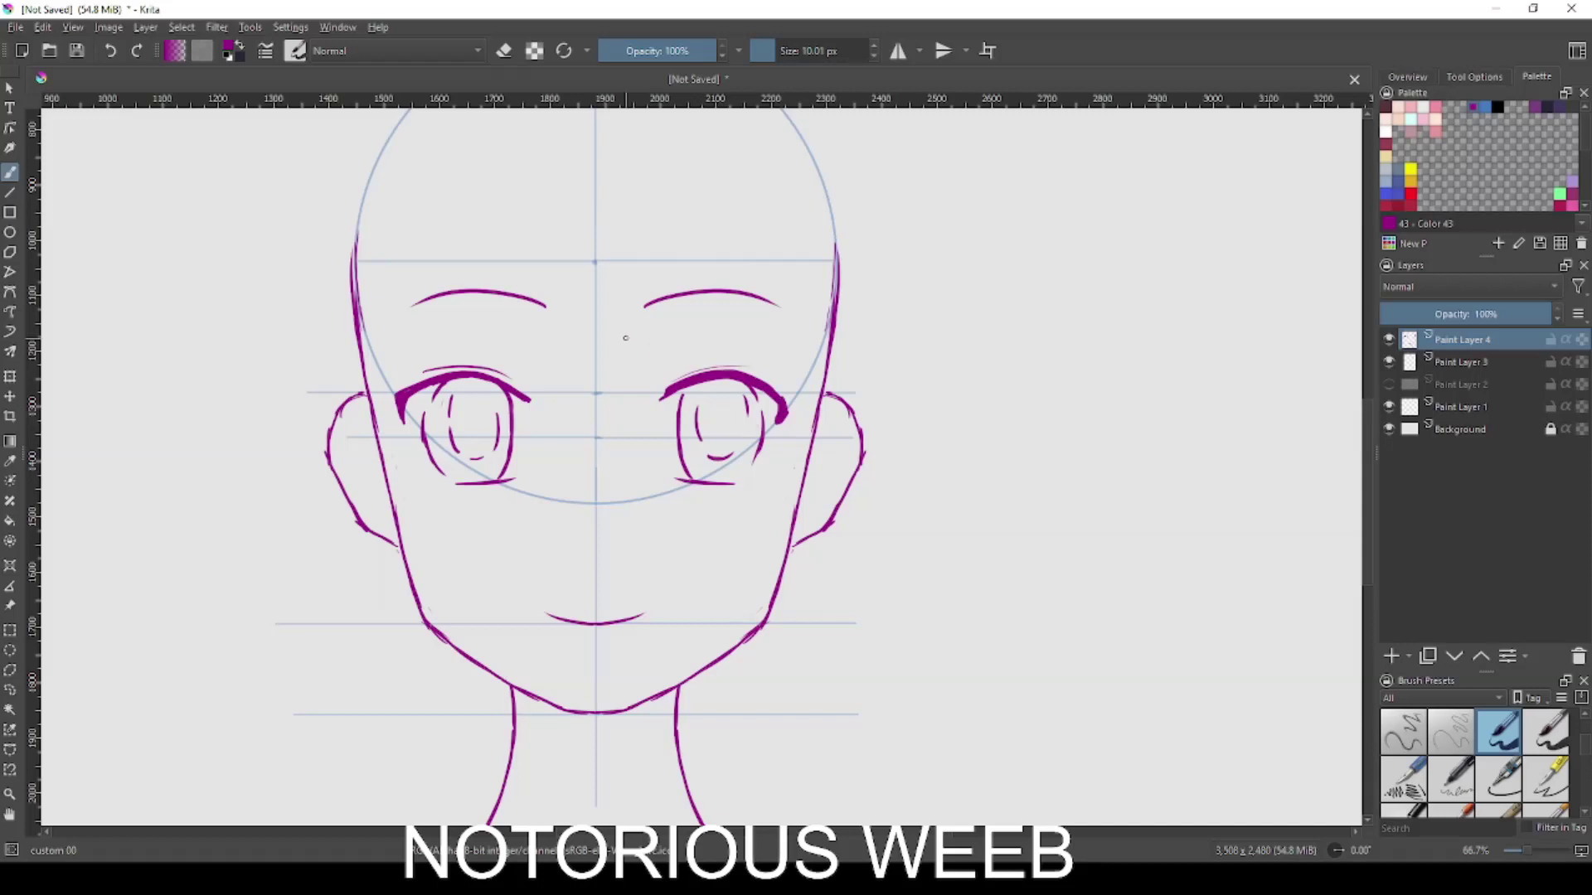
Close the pupil outlines and add jagged shadow edges beneath the upper lids in both eyes.
mouse_move(438, 396)
left_mouse_down()
mouse_move(448, 438)
mouse_move(485, 459)
left_mouse_up()
left_click_drag(495, 398, 507, 420)
mouse_move(695, 402)
left_mouse_down()
mouse_move(713, 451)
mouse_move(737, 443)
mouse_move(725, 448)
mouse_move(744, 400)
left_mouse_up()
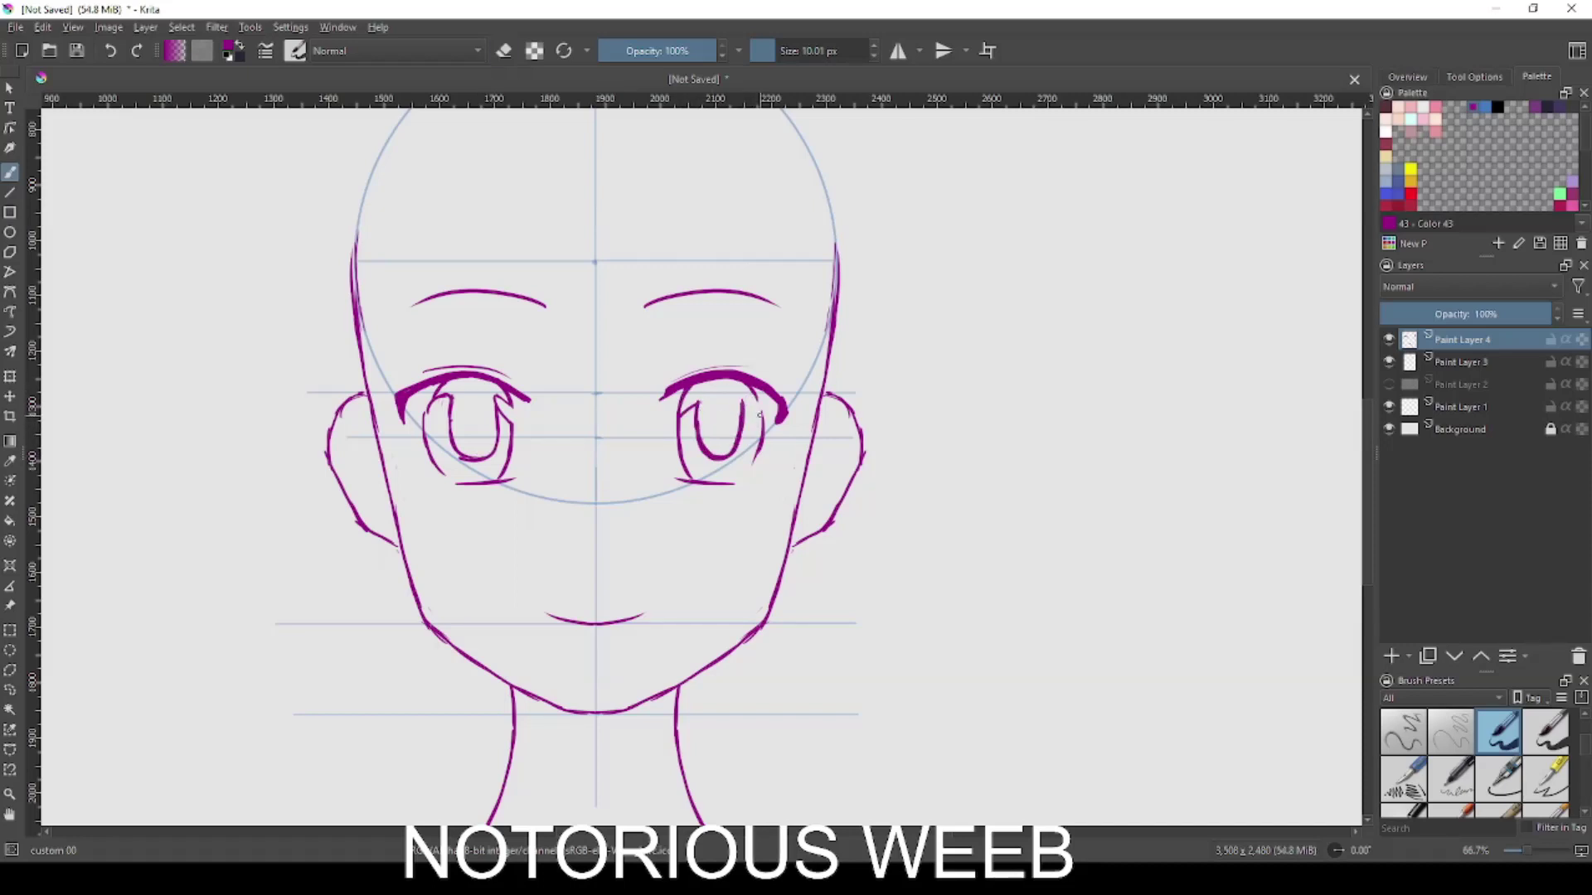
Fill both pupils with purple at reduced opacity.
key("e")
key("e")
key("f")
left_click(610, 52)
left_click(719, 426)
left_click(473, 423)
left_click(473, 423)
left_click(715, 426)
left_click(474, 422)
Shade the irises around both pupils with light brush hatching at reduced opacity.
key("b")
left_click(628, 51)
mouse_move(748, 433)
left_mouse_down()
mouse_move(758, 413)
mouse_move(693, 433)
mouse_move(688, 414)
left_mouse_up()
left_click_drag(444, 401, 431, 436)
left_click_drag(501, 416, 508, 427)
Restore full opacity and fill both pupils solid purple.
key("f")
left_click(714, 52)
left_click(473, 423)
left_click(718, 426)
key("b")
Add a new paint layer for the hair and draw a long vertical side strand over the left edge of the face.
scroll(742, 356, "down", 1)
mouse_move(742, 356)
left_mouse_down()
mouse_move(632, 458)
mouse_move(805, 472)
left_mouse_up()
key("Insert")
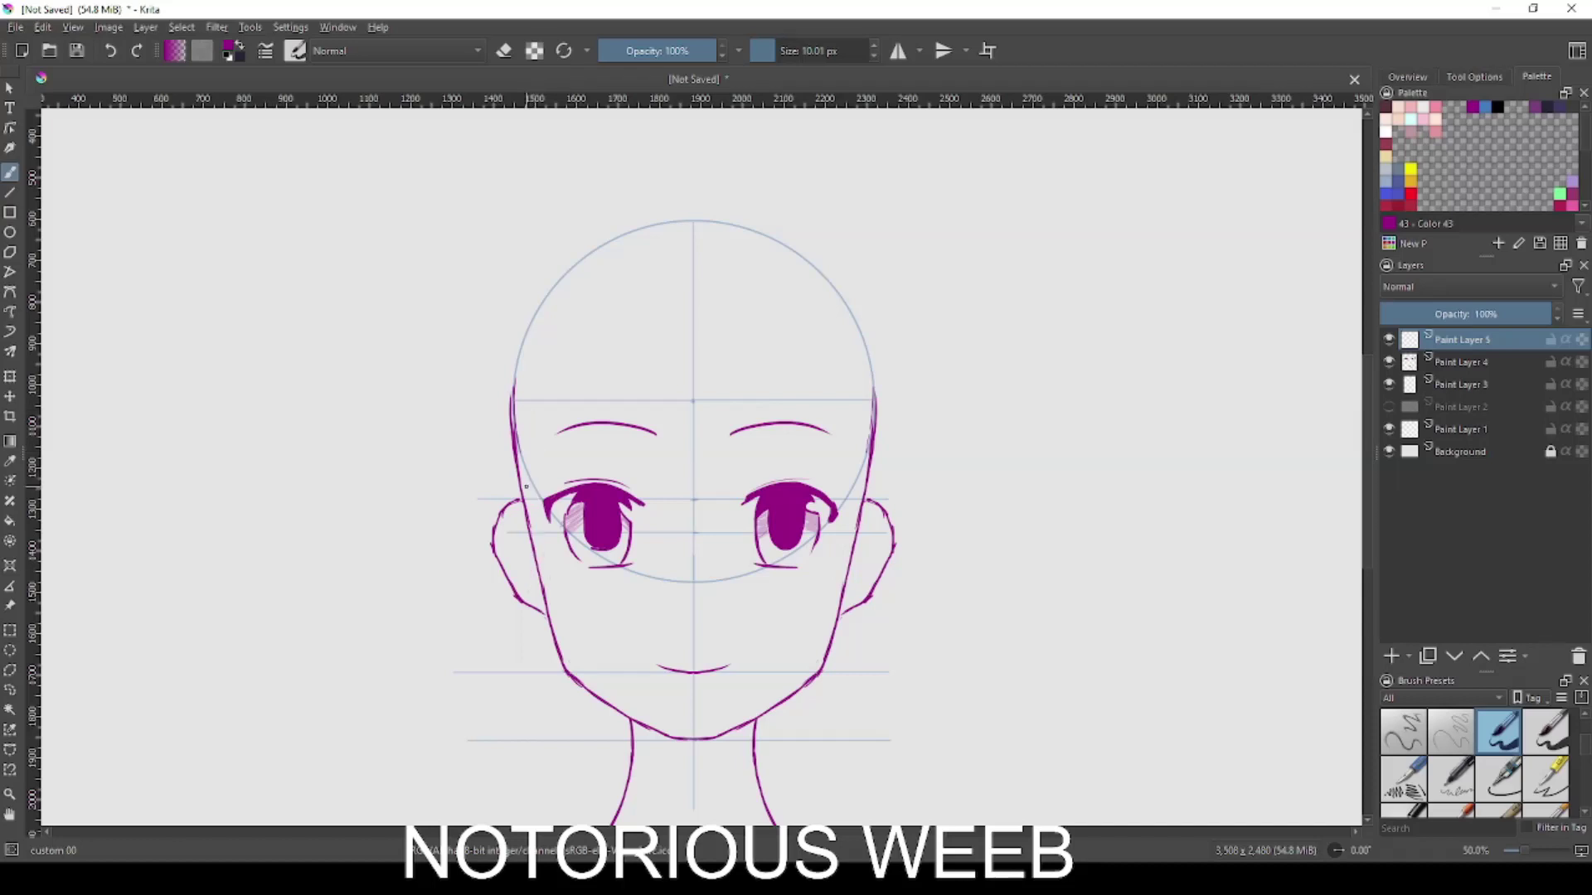
left_click_drag(532, 457, 529, 709)
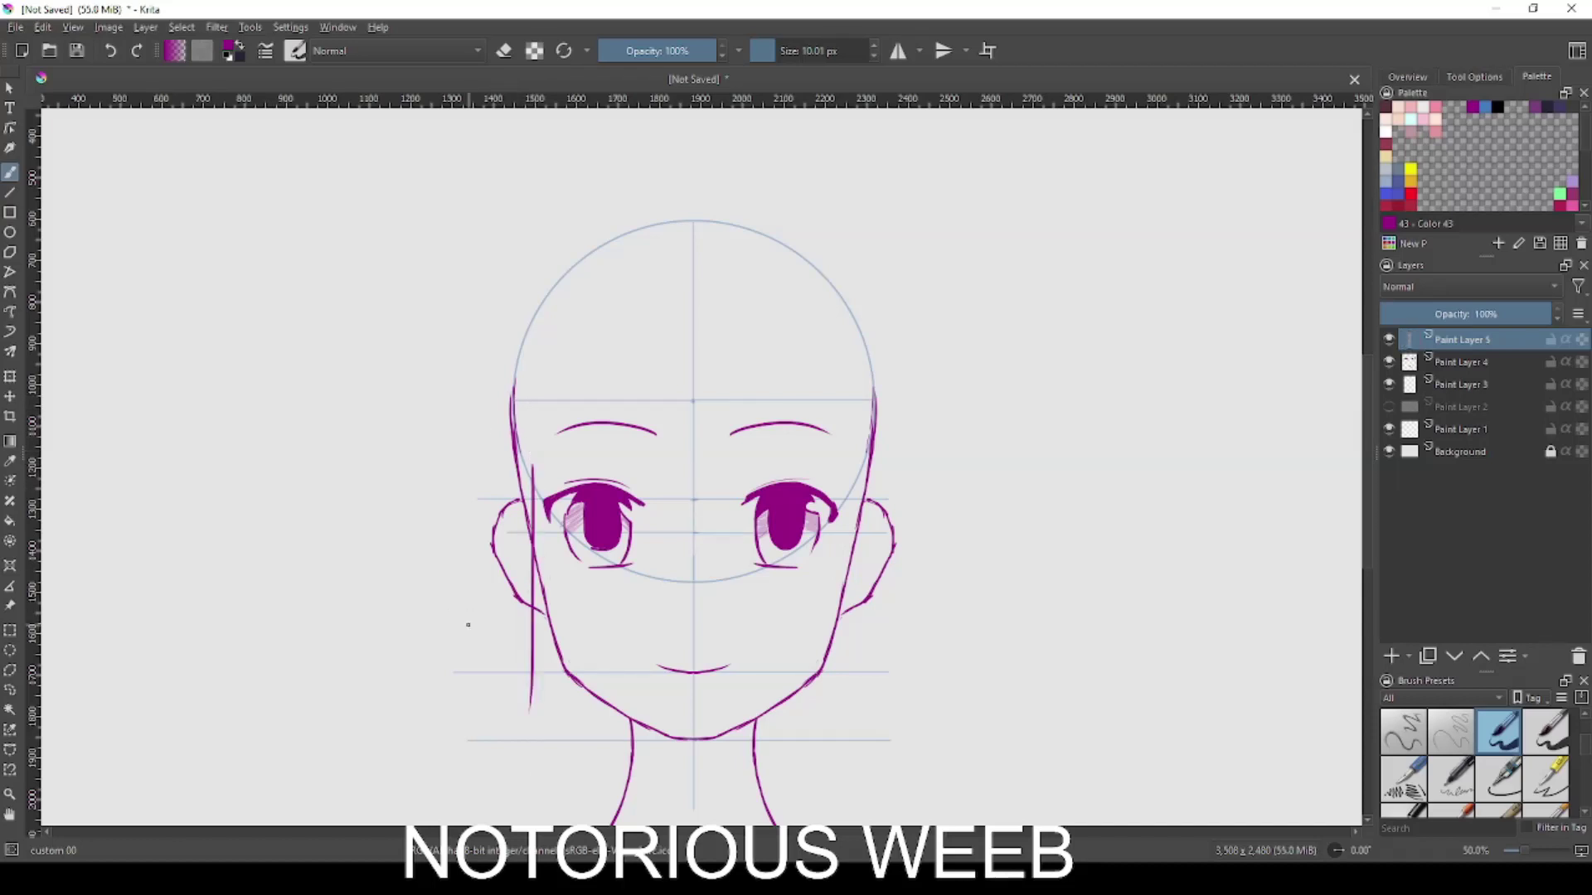
Draw the hair contour along the circle's left side and the first fringe strands over the left eyebrow.
left_click_drag(529, 390, 543, 480)
left_click_drag(537, 367, 541, 477)
key("ctrl+z")
left_click_drag(514, 398, 540, 470)
left_click_drag(528, 339, 512, 405)
key("ctrl+z")
mouse_move(545, 300)
left_mouse_down()
mouse_move(512, 414)
mouse_move(559, 462)
left_mouse_up()
mouse_move(557, 384)
left_mouse_down()
mouse_move(569, 448)
mouse_move(604, 438)
left_mouse_up()
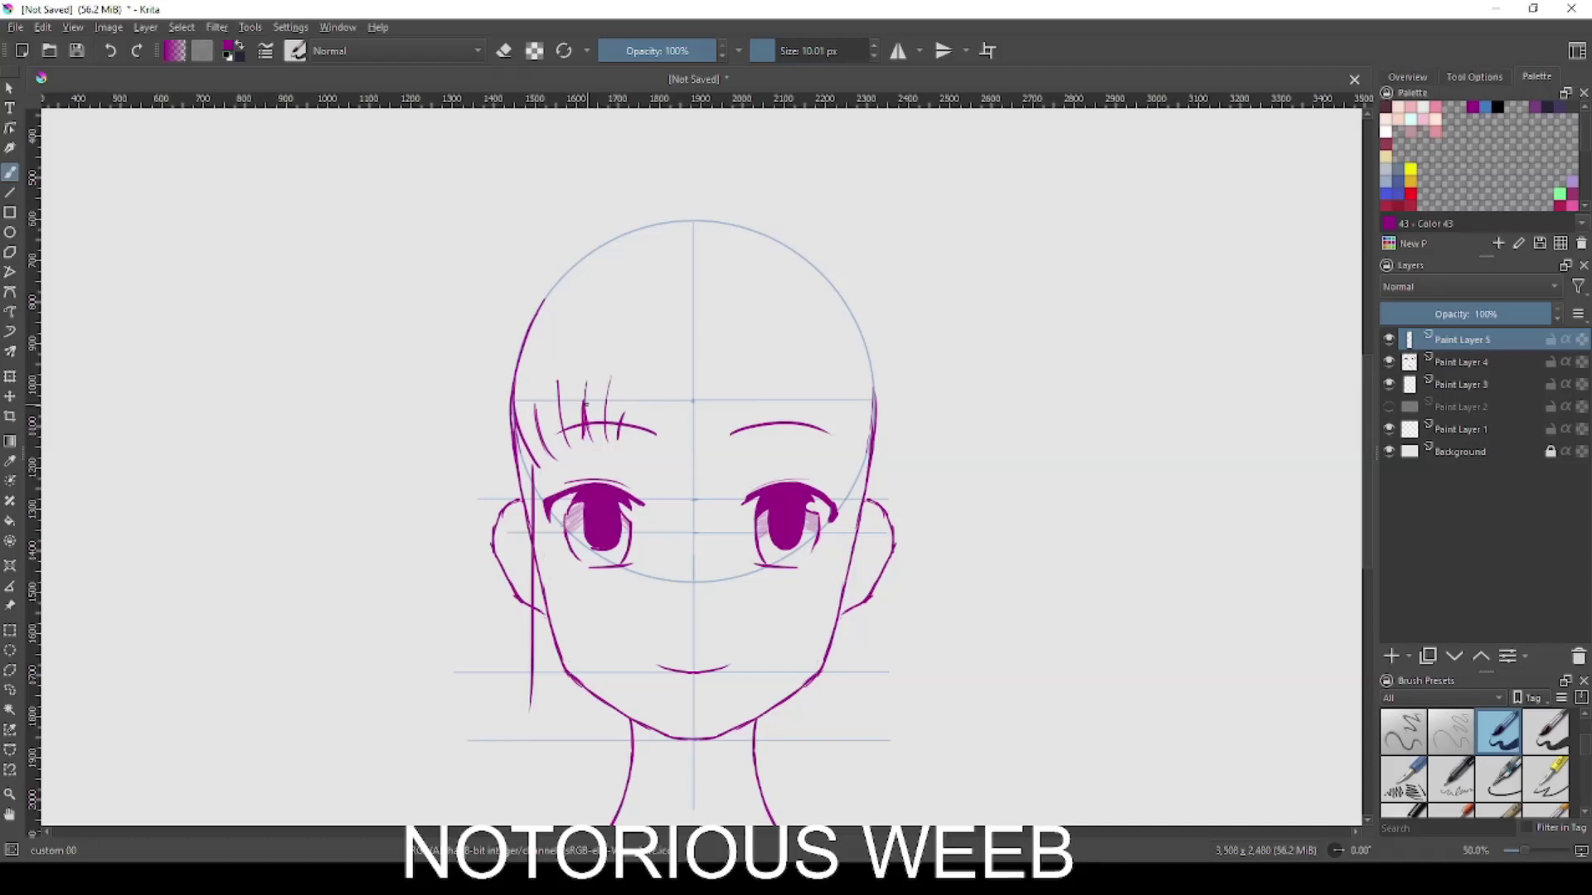
Extend the fringe from the left eyebrow toward the centre line with longer curved strands.
left_click_drag(584, 348, 587, 430)
key("ctrl+z")
left_click_drag(665, 332, 662, 446)
key("ctrl+z")
mouse_move(661, 369)
left_mouse_down()
mouse_move(667, 451)
mouse_move(660, 413)
left_mouse_up()
key("ctrl+z")
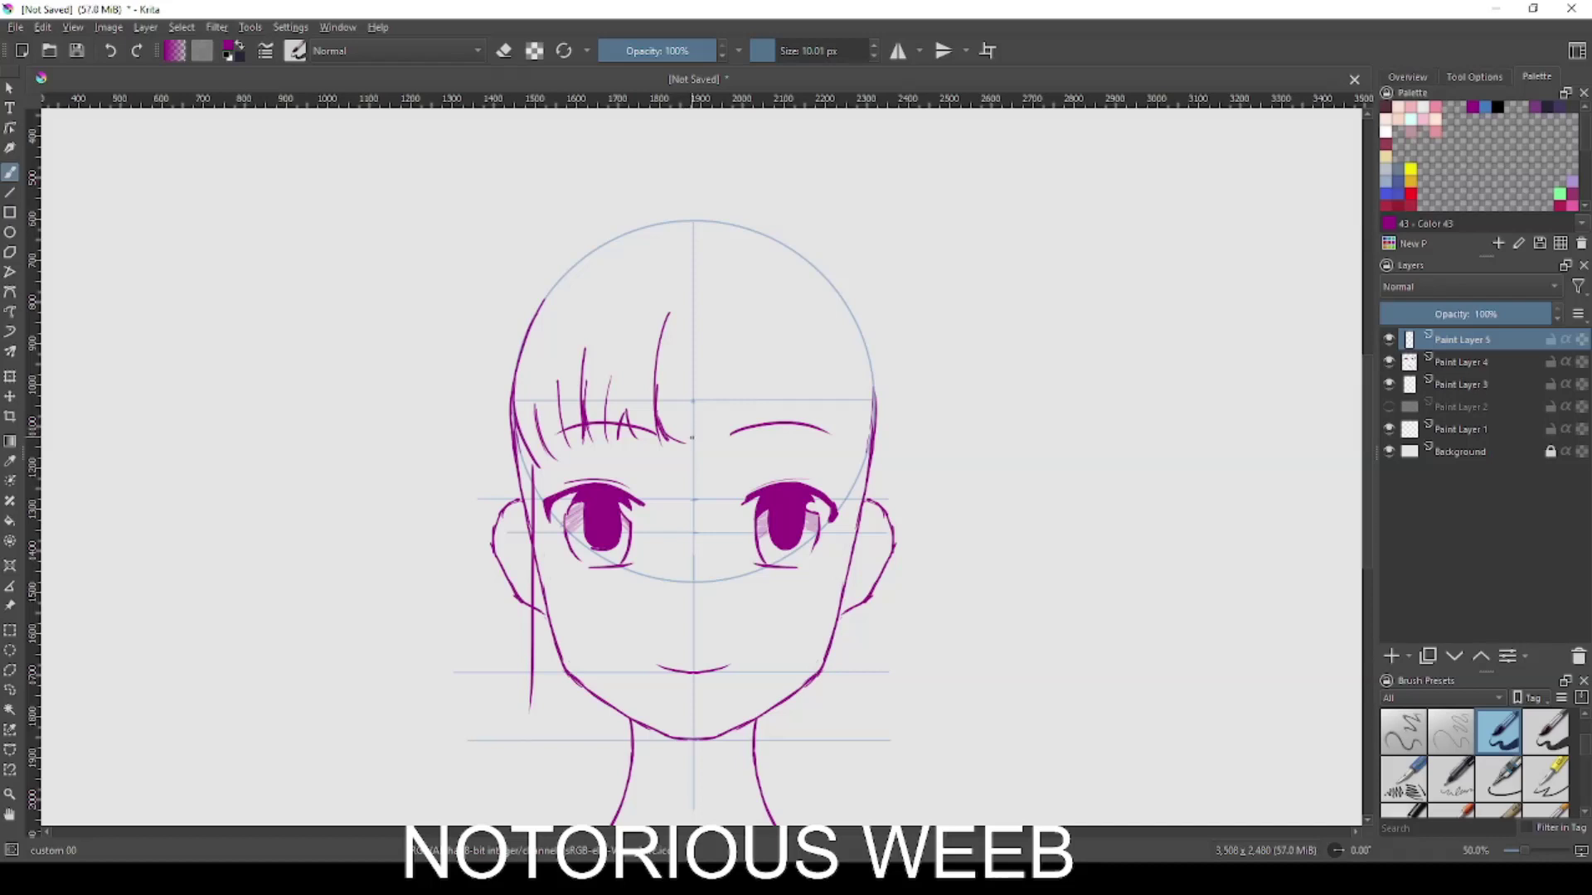
Continue the fringe across the centre line with strands over the inner end of the right eyebrow.
left_click_drag(689, 357, 691, 431)
key("ctrl+z")
mouse_move(712, 445)
left_mouse_down()
mouse_move(726, 396)
mouse_move(722, 419)
left_mouse_up()
key("ctrl+z")
left_click_drag(722, 447, 743, 375)
key("ctrl+z")
key("ctrl+z")
key("ctrl+z")
left_click_drag(744, 451, 765, 354)
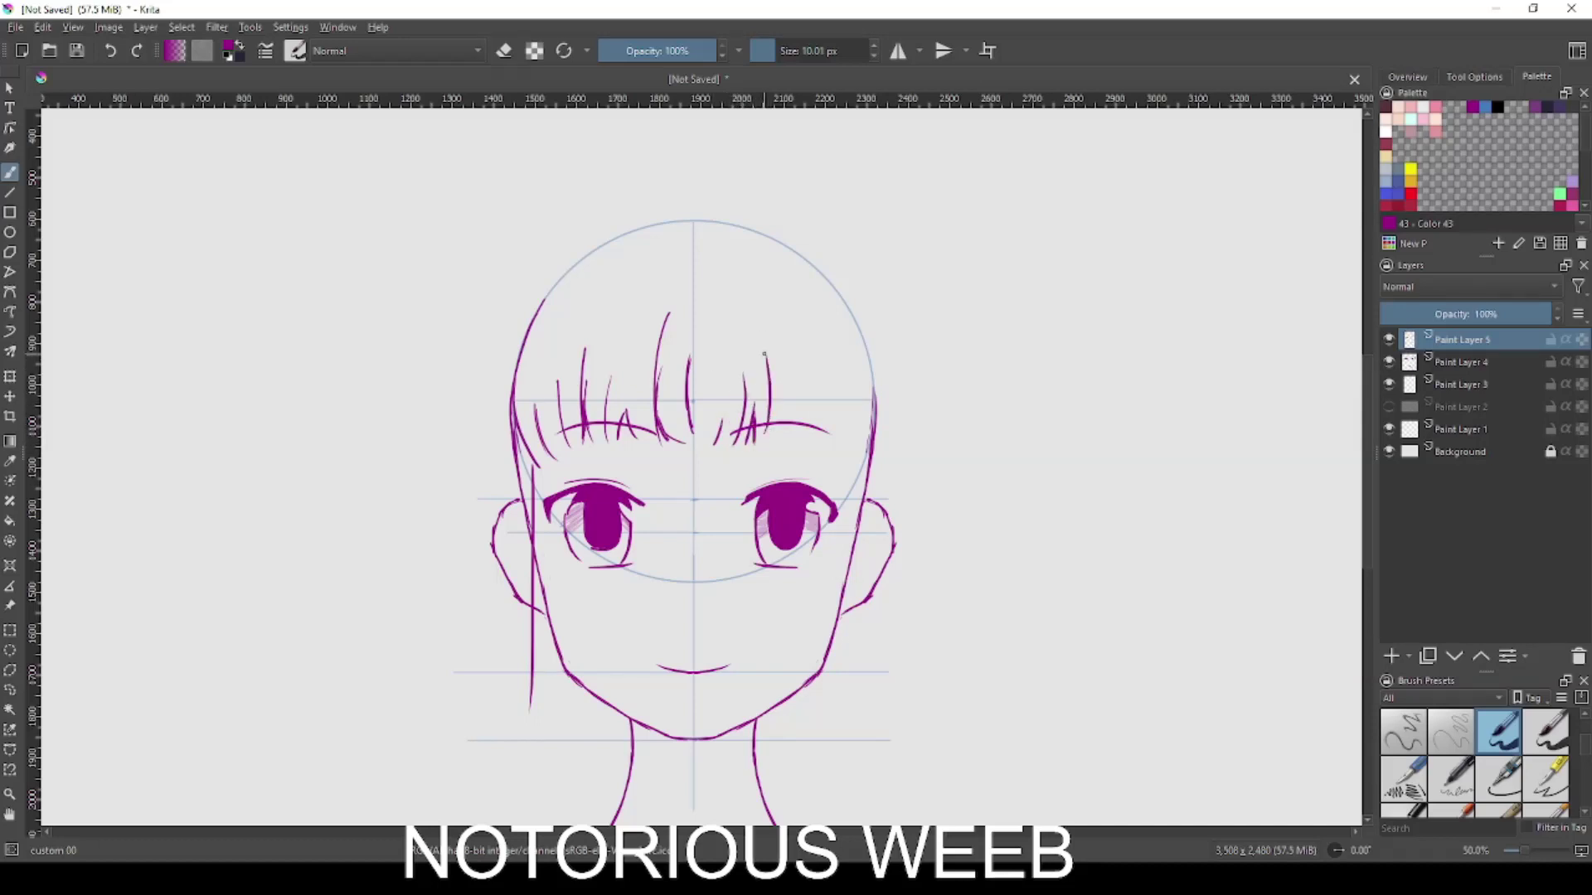
Add fringe strands over the outer half of the right eyebrow and fill gaps in the left fringe.
left_click_drag(801, 439, 818, 367)
key("ctrl+z")
left_click_drag(605, 442, 615, 367)
left_click_drag(557, 440, 568, 376)
mouse_move(829, 444)
left_mouse_down()
mouse_move(843, 396)
mouse_move(811, 429)
left_mouse_up()
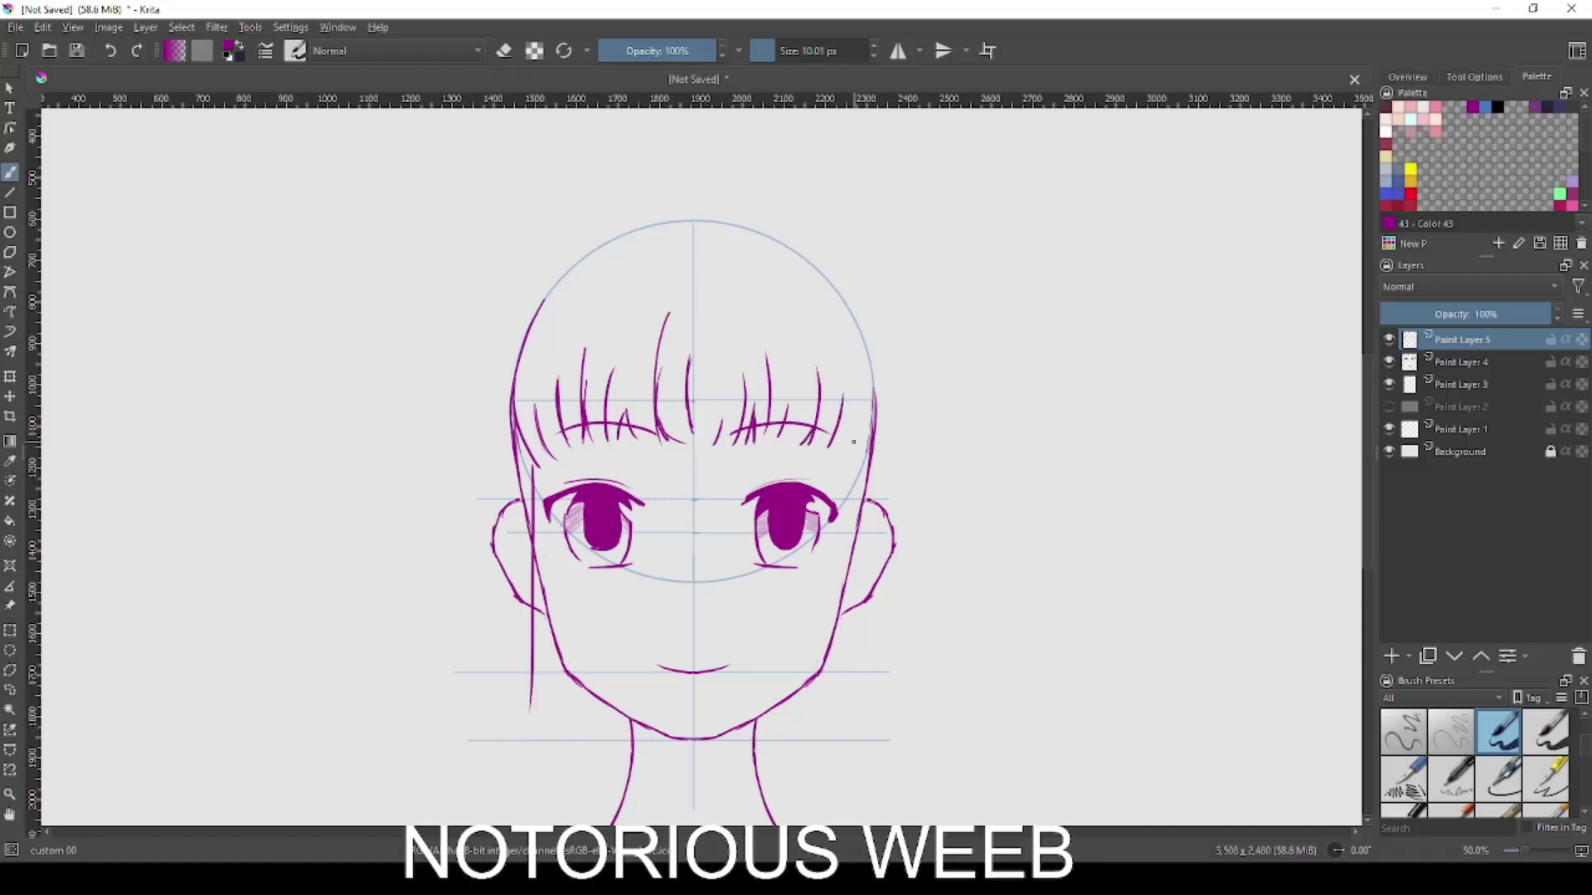
Draw the right fringe end, a long side strand down past the jaw and the hair contour along the circle's right side.
left_click_drag(855, 435, 875, 375)
left_click_drag(846, 461, 875, 373)
left_click_drag(848, 461, 845, 636)
left_click_drag(846, 581, 839, 825)
left_click_drag(877, 377, 826, 278)
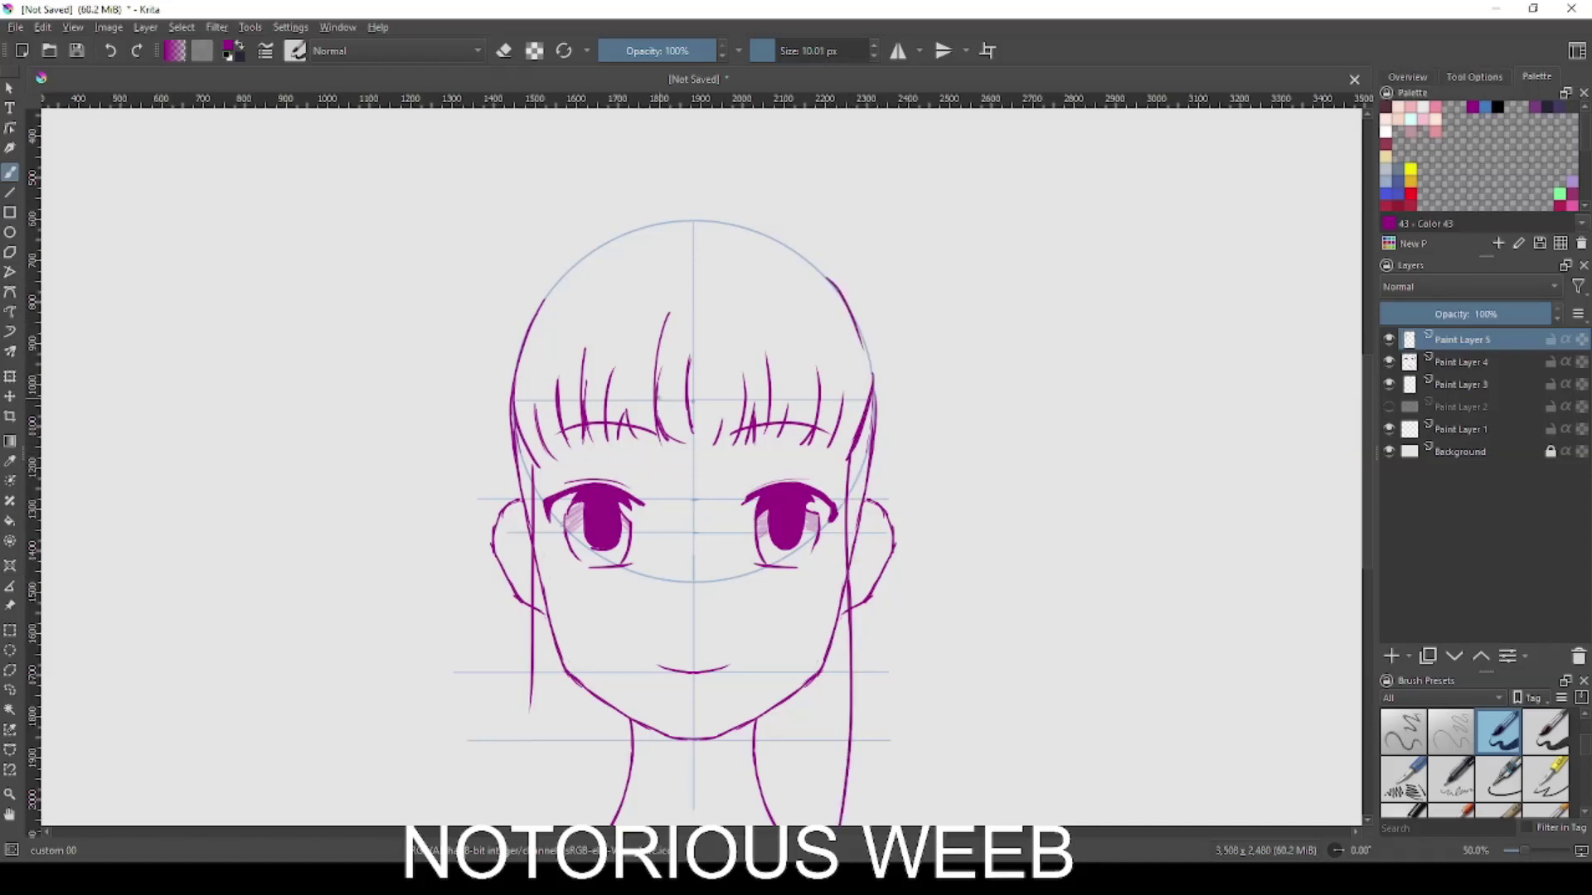
Add longer strands rising from the fringe toward the crown beside the centre line and above the outer brows.
left_click_drag(629, 390, 649, 295)
key("ctrl+z")
mouse_move(653, 437)
left_mouse_down()
mouse_move(636, 385)
mouse_move(668, 268)
left_mouse_up()
key("ctrl+z")
left_click_drag(639, 402, 668, 259)
mouse_move(744, 407)
left_mouse_down()
mouse_move(735, 322)
mouse_move(745, 357)
left_mouse_up()
key("ctrl+z")
mouse_move(713, 273)
left_mouse_down()
mouse_move(745, 362)
mouse_move(799, 315)
mouse_move(793, 296)
left_mouse_up()
left_click_drag(557, 388, 571, 319)
Mark the crown just above the circle and draw the outer hair contour down the left side to jaw level.
left_click_drag(738, 199, 689, 201)
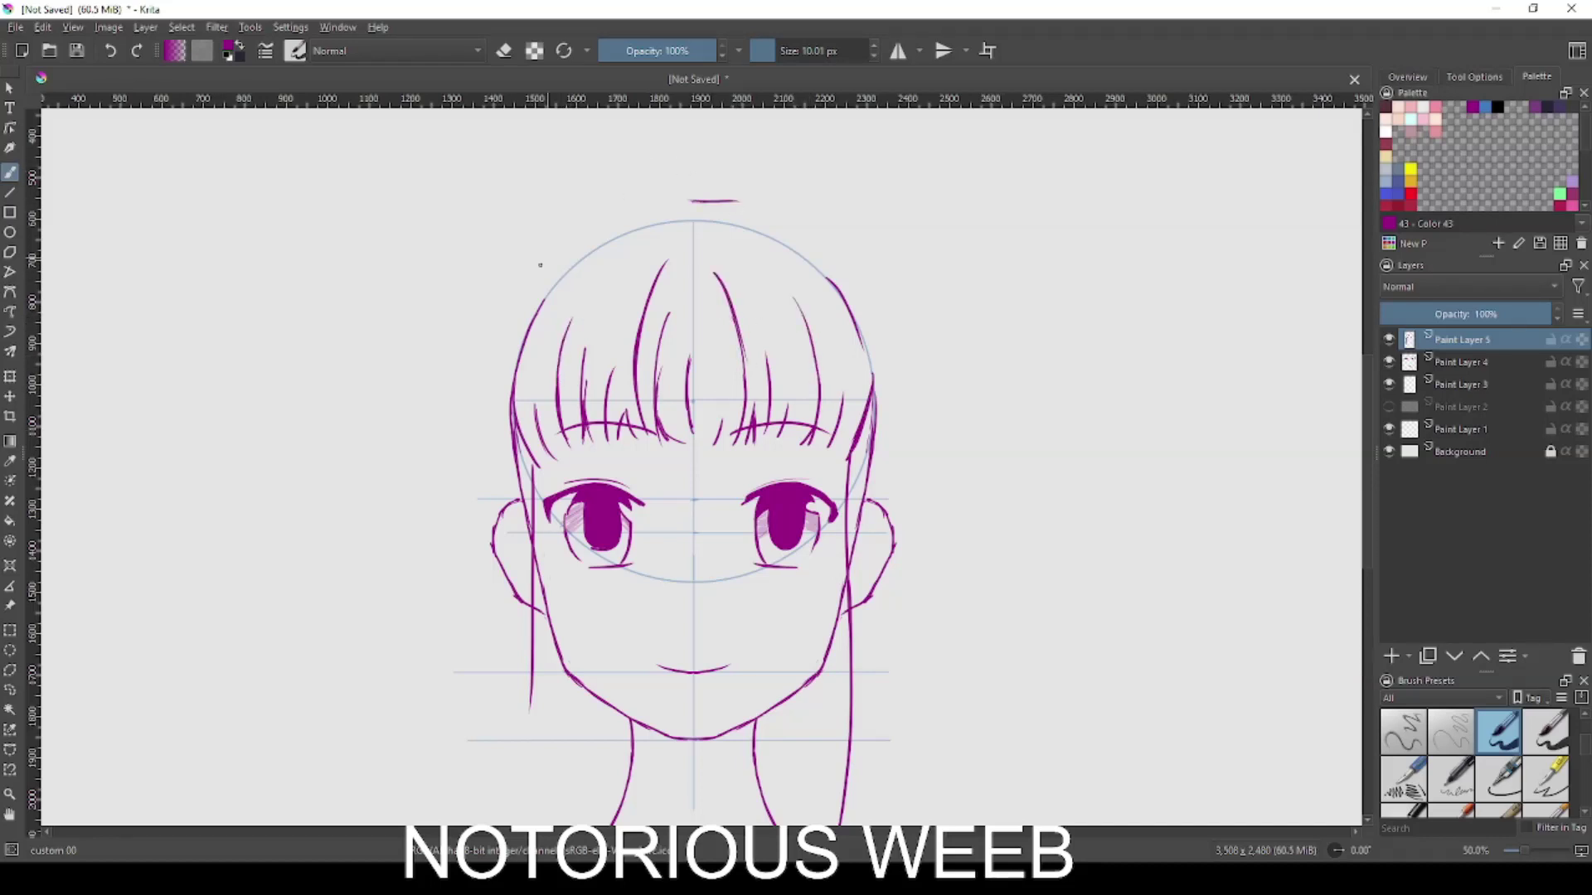
left_click_drag(450, 470, 448, 539)
key("ctrl+z")
left_click_drag(459, 421, 459, 615)
key("ctrl+z")
key("ctrl+z")
left_click_drag(457, 458, 456, 595)
left_click_drag(469, 401, 455, 522)
left_click_drag(494, 332, 458, 490)
key("ctrl+z")
left_click_drag(515, 281, 464, 414)
Draw the outer hair contour down the right side and connect both sides over the crown.
mouse_move(846, 252)
left_mouse_down()
mouse_move(921, 380)
mouse_move(950, 722)
left_mouse_up()
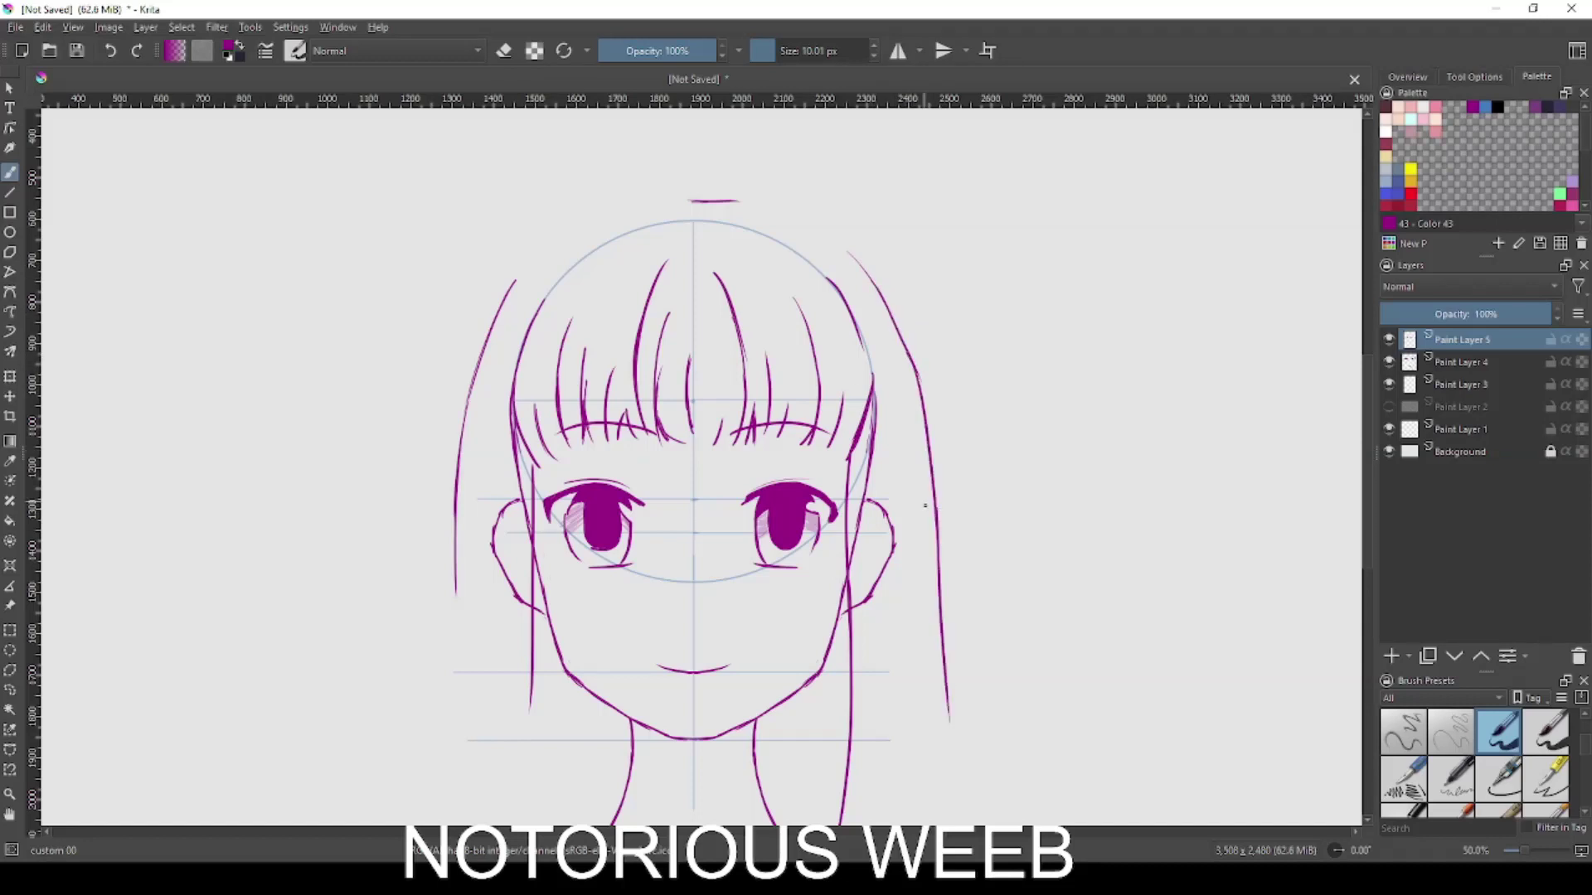
mouse_move(737, 200)
left_mouse_down()
mouse_move(817, 221)
mouse_move(854, 252)
left_mouse_up()
mouse_move(696, 201)
left_mouse_down()
mouse_move(628, 198)
mouse_move(507, 299)
left_mouse_up()
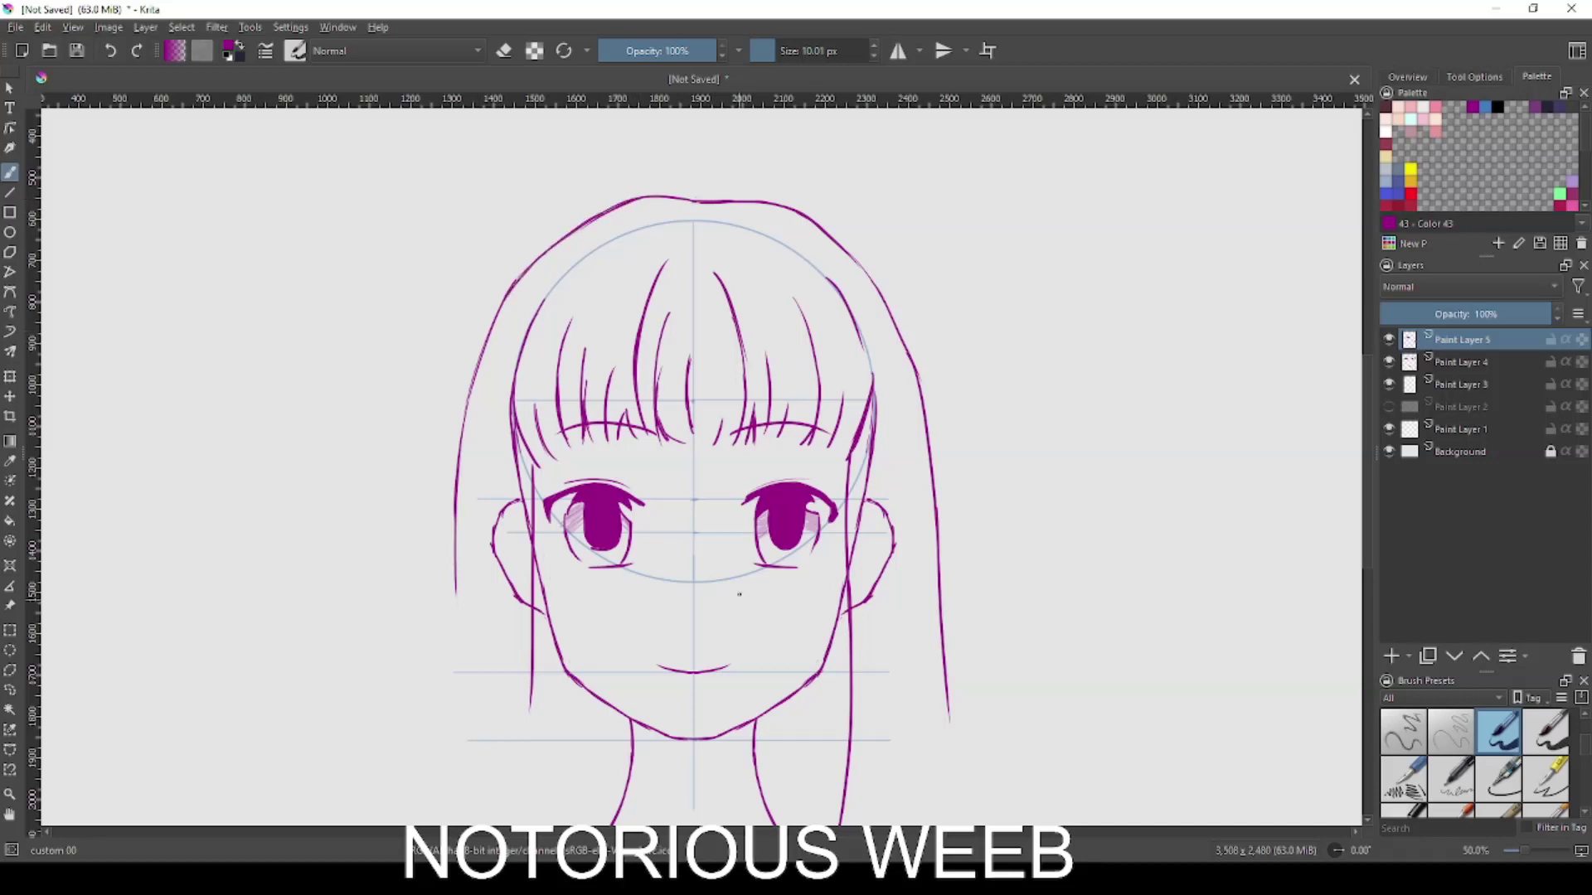
Extend the left side hair below the neck and gather its ends into an inward-curving tip with inner strands.
left_click_drag(555, 780, 607, 589)
left_click_drag(605, 673, 583, 504)
left_click_drag(508, 381, 514, 620)
key("ctrl+z")
key("ctrl+z")
mouse_move(505, 475)
left_mouse_down()
mouse_move(500, 654)
mouse_move(568, 721)
left_mouse_up()
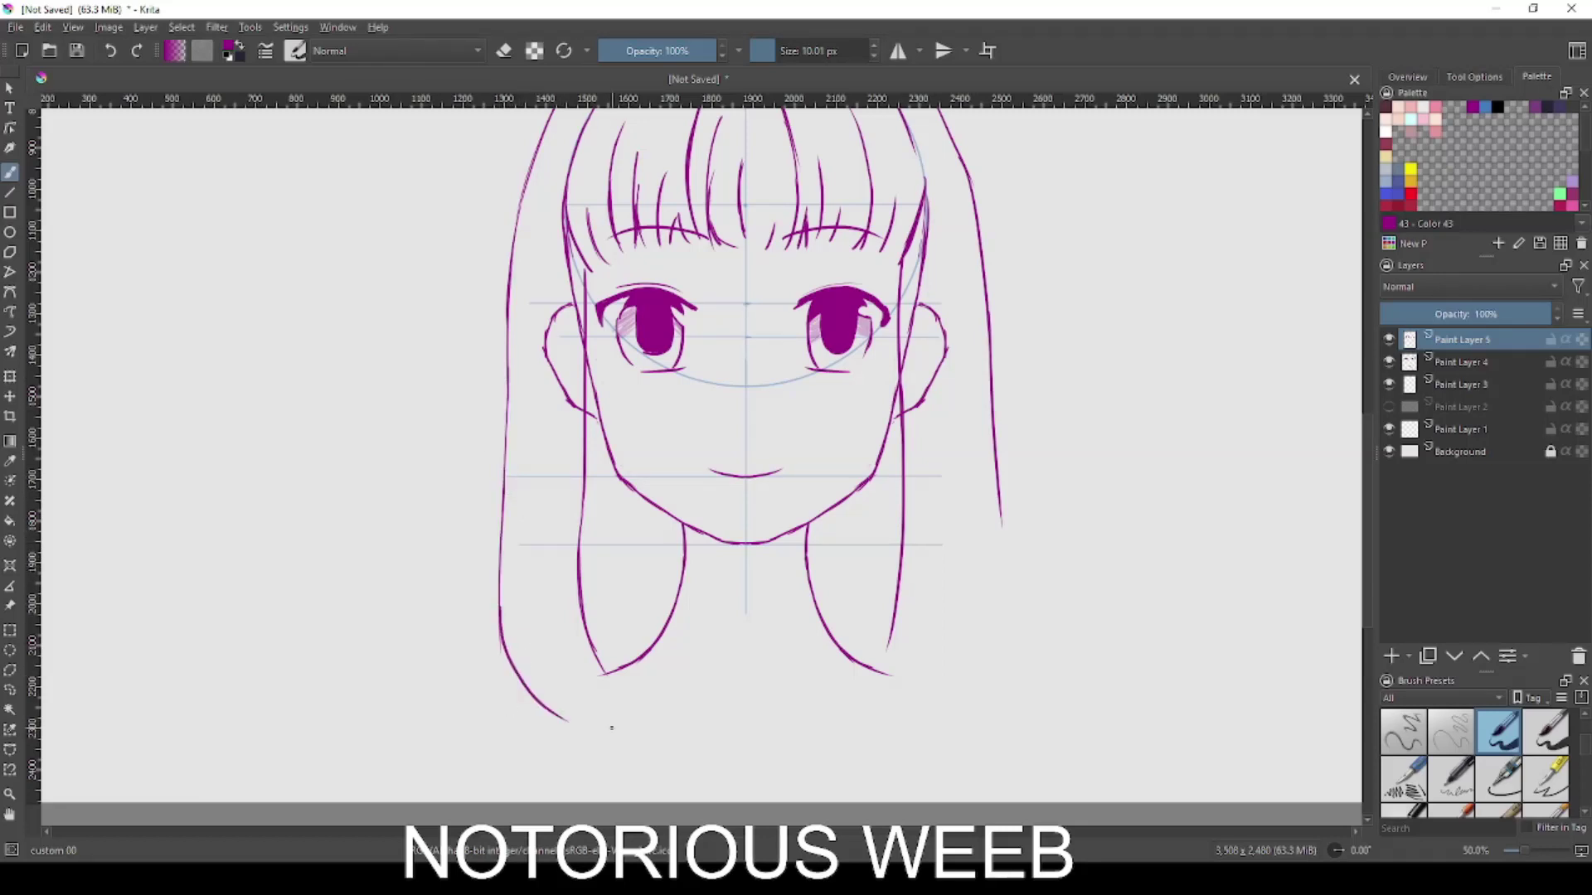
mouse_move(523, 468)
left_mouse_down()
mouse_move(517, 639)
mouse_move(615, 751)
left_mouse_up()
left_click_drag(581, 696, 616, 749)
mouse_move(557, 598)
left_mouse_down()
mouse_move(595, 716)
mouse_move(651, 758)
left_mouse_up()
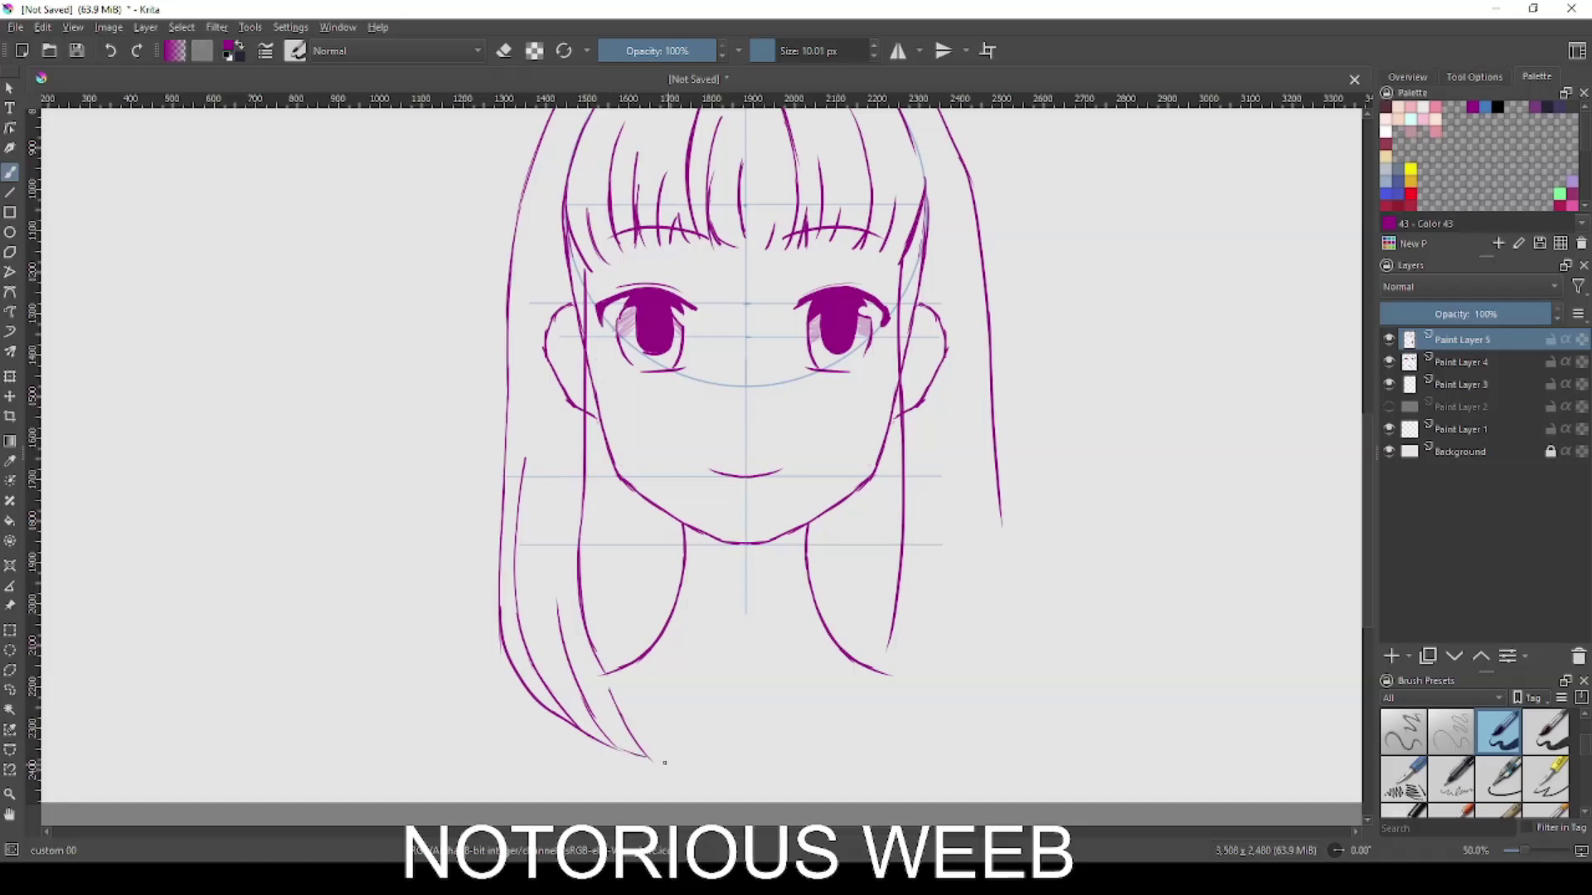
Add thin vertical strands over the left ear and in the hair between the left side lock and the neck.
left_click_drag(572, 302, 563, 477)
left_click_drag(572, 305, 580, 507)
left_click_drag(566, 255, 555, 537)
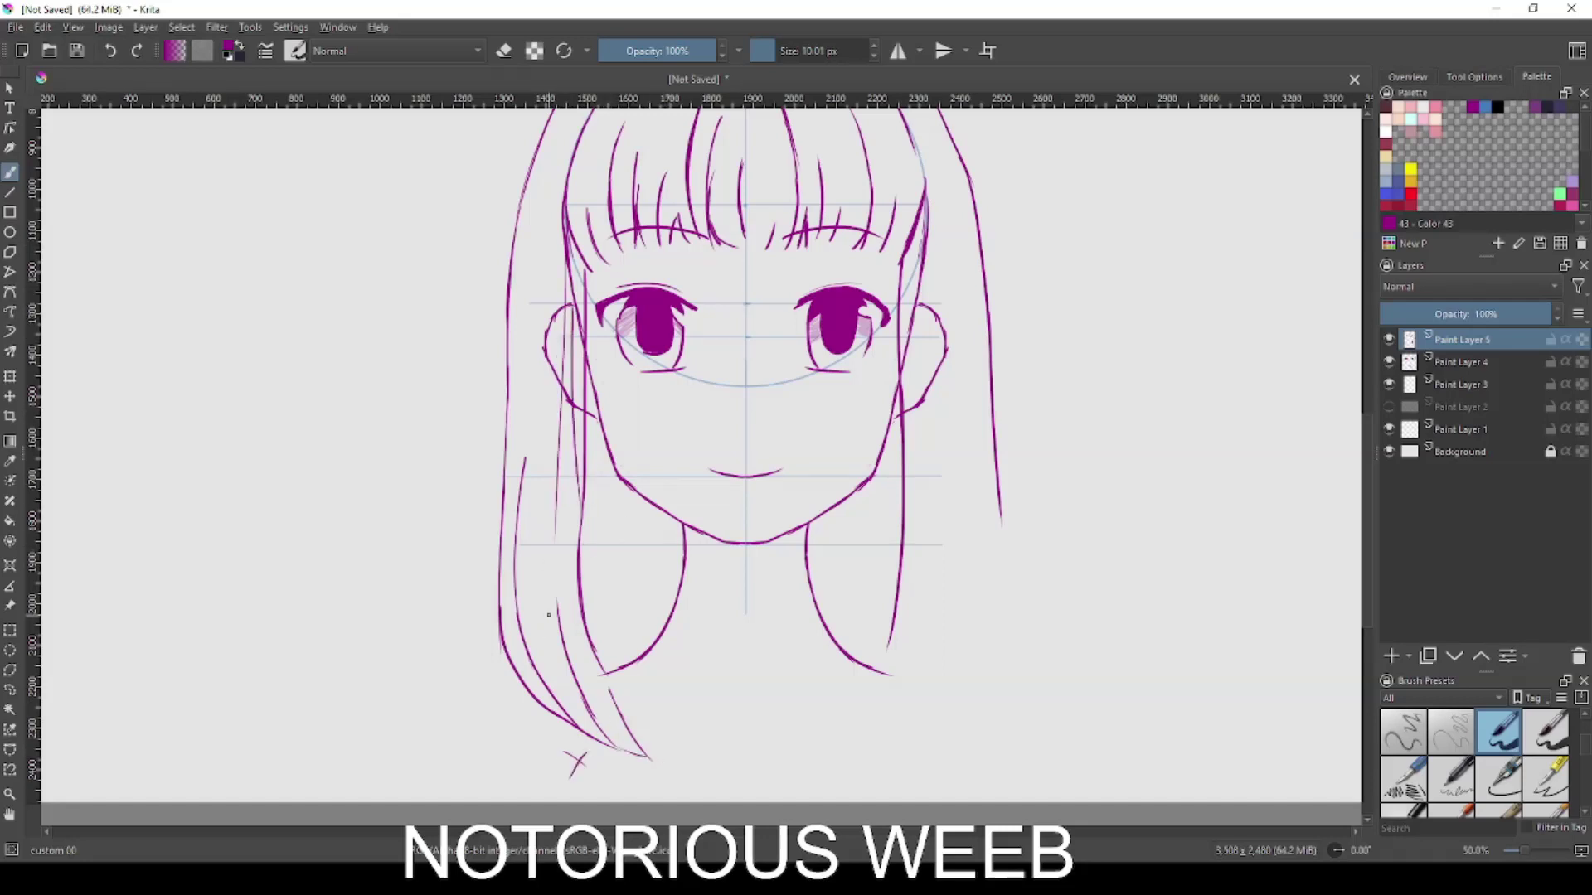
left_click_drag(674, 520, 675, 594)
left_click_drag(664, 511, 668, 616)
key("ctrl+z")
key("ctrl+z")
key("ctrl+z")
mouse_move(667, 516)
left_mouse_down()
mouse_move(670, 612)
mouse_move(654, 510)
left_mouse_up()
left_click_drag(642, 623, 640, 511)
left_click_drag(623, 662, 612, 591)
mouse_move(621, 518)
left_mouse_down()
mouse_move(623, 491)
mouse_move(593, 609)
left_mouse_up()
key("ctrl+z")
left_click_drag(602, 499, 591, 582)
Add vertical strands in the hair beside the right of the neck and extend the right side lock inward.
mouse_move(820, 623)
left_mouse_down()
mouse_move(838, 507)
mouse_move(854, 637)
left_mouse_up()
left_click_drag(874, 512, 866, 626)
key("ctrl+z")
left_click_drag(874, 483, 855, 641)
left_click_drag(891, 419, 901, 531)
key("ctrl+z")
left_click_drag(884, 650, 857, 722)
Curve the right hair contour inward to a tip below the neck and add strands along its lower end.
mouse_move(1001, 518)
left_mouse_down()
mouse_move(988, 687)
mouse_move(910, 755)
left_mouse_up()
mouse_move(978, 691)
left_mouse_down()
mouse_move(897, 747)
mouse_move(851, 751)
left_mouse_up()
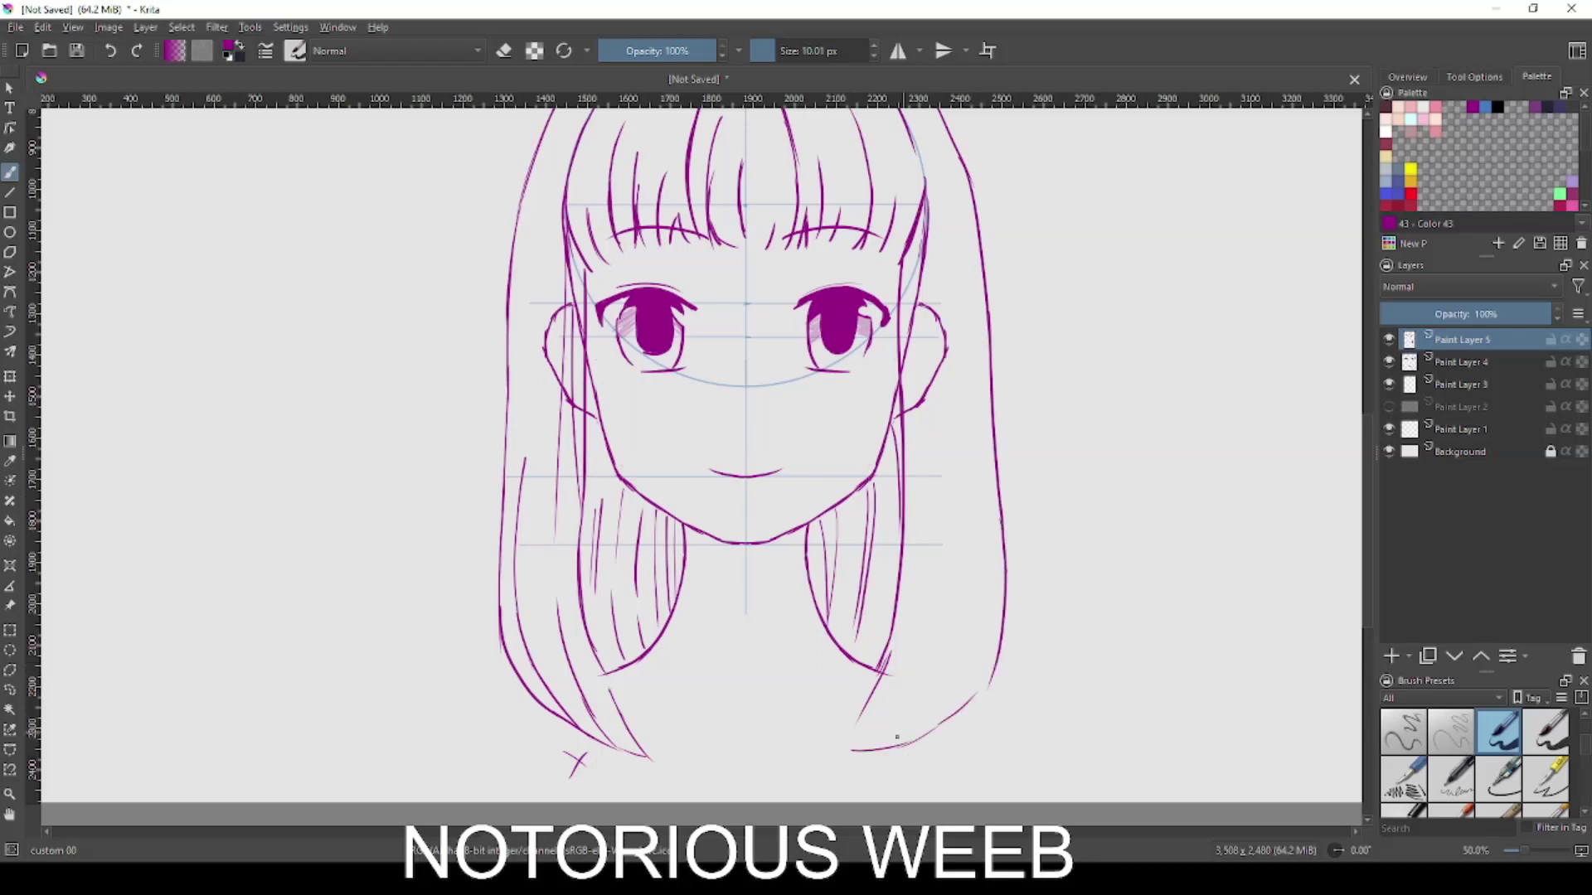
left_click_drag(919, 606, 854, 736)
left_click_drag(956, 645, 924, 734)
left_click_drag(984, 580, 956, 697)
Add thin strands over the right ear and along the right side of the long hair.
left_click_drag(928, 182, 918, 355)
left_click_drag(918, 286, 923, 368)
left_click_drag(975, 264, 990, 485)
left_click_drag(937, 421, 935, 527)
scroll(939, 563, "up", 3)
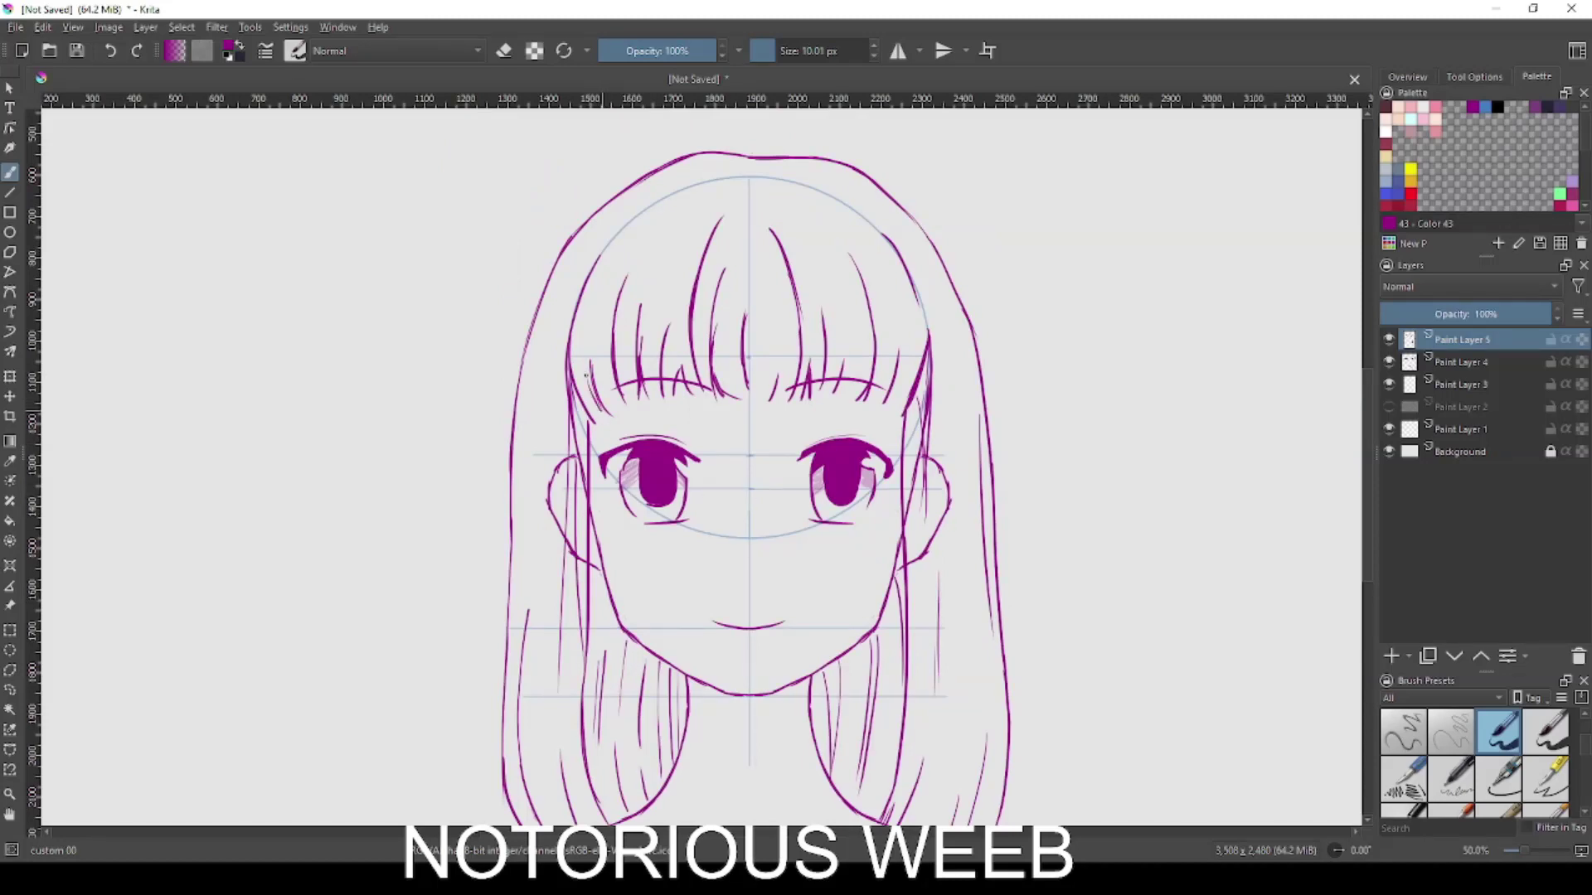
Add a new paint layer, lower the opacity of the long-hair layer and make the new layer active.
key("minus")
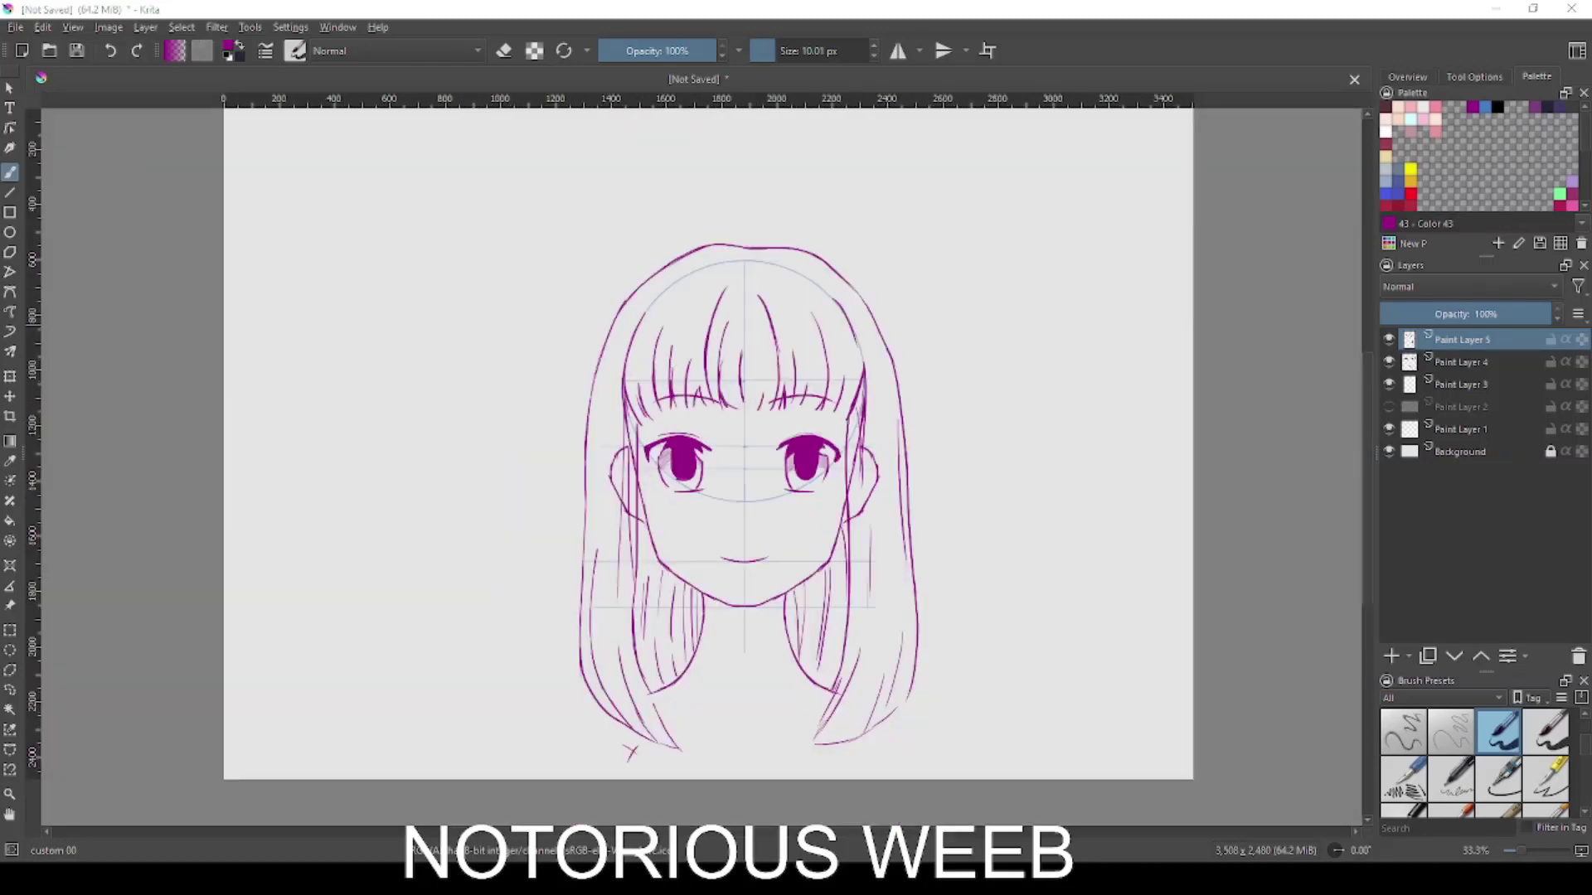
key("Insert")
left_click(1389, 362)
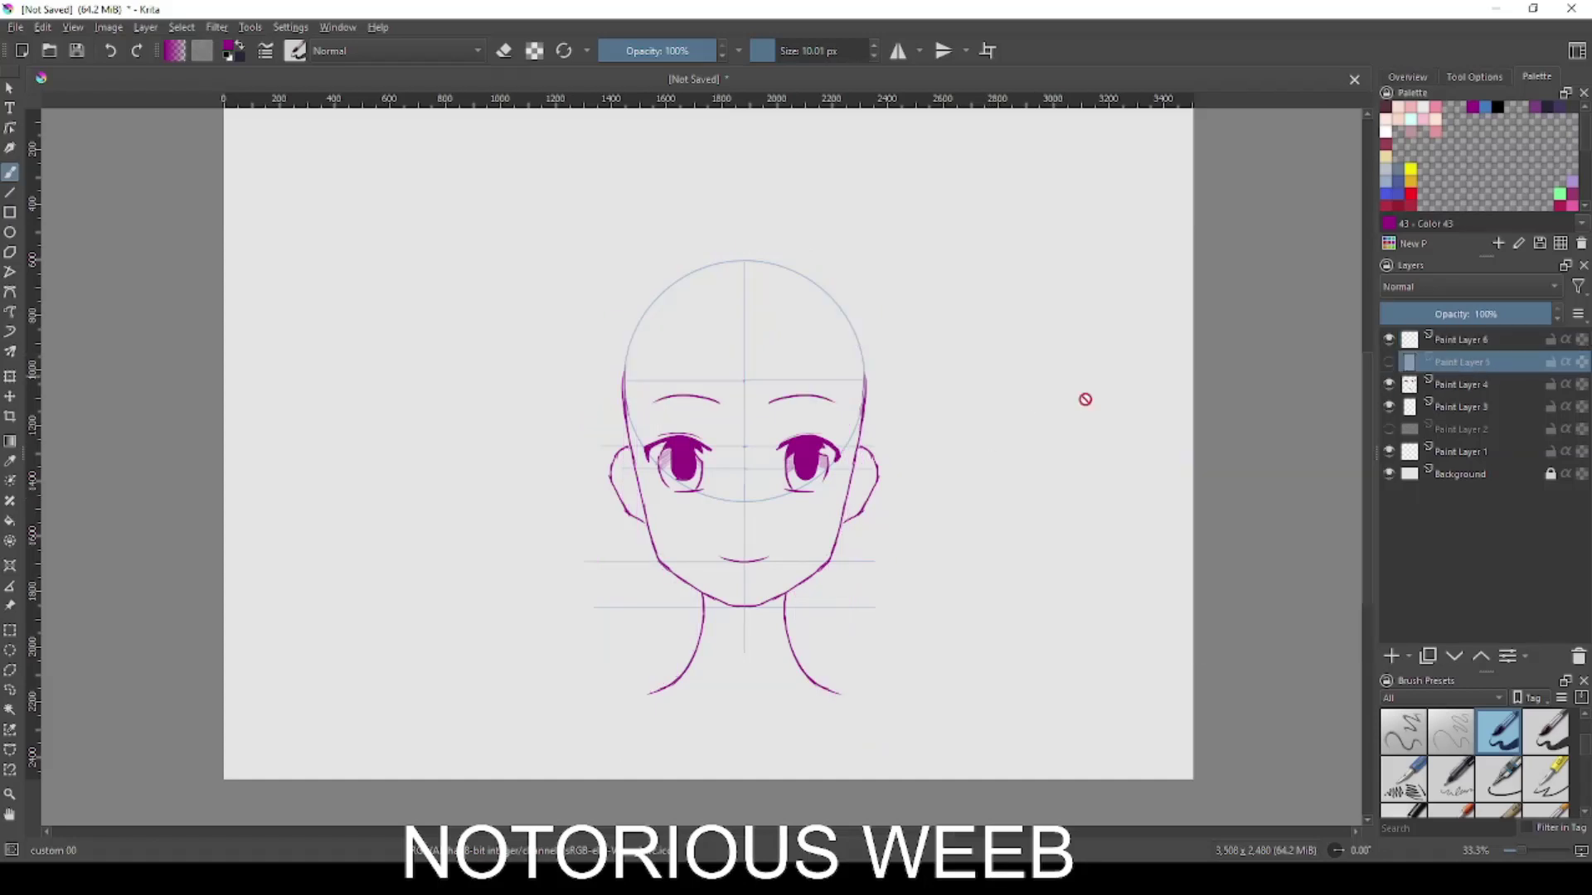
left_click(1389, 362)
left_click(1457, 362)
left_click_drag(1459, 314, 1425, 315)
left_click(1446, 339)
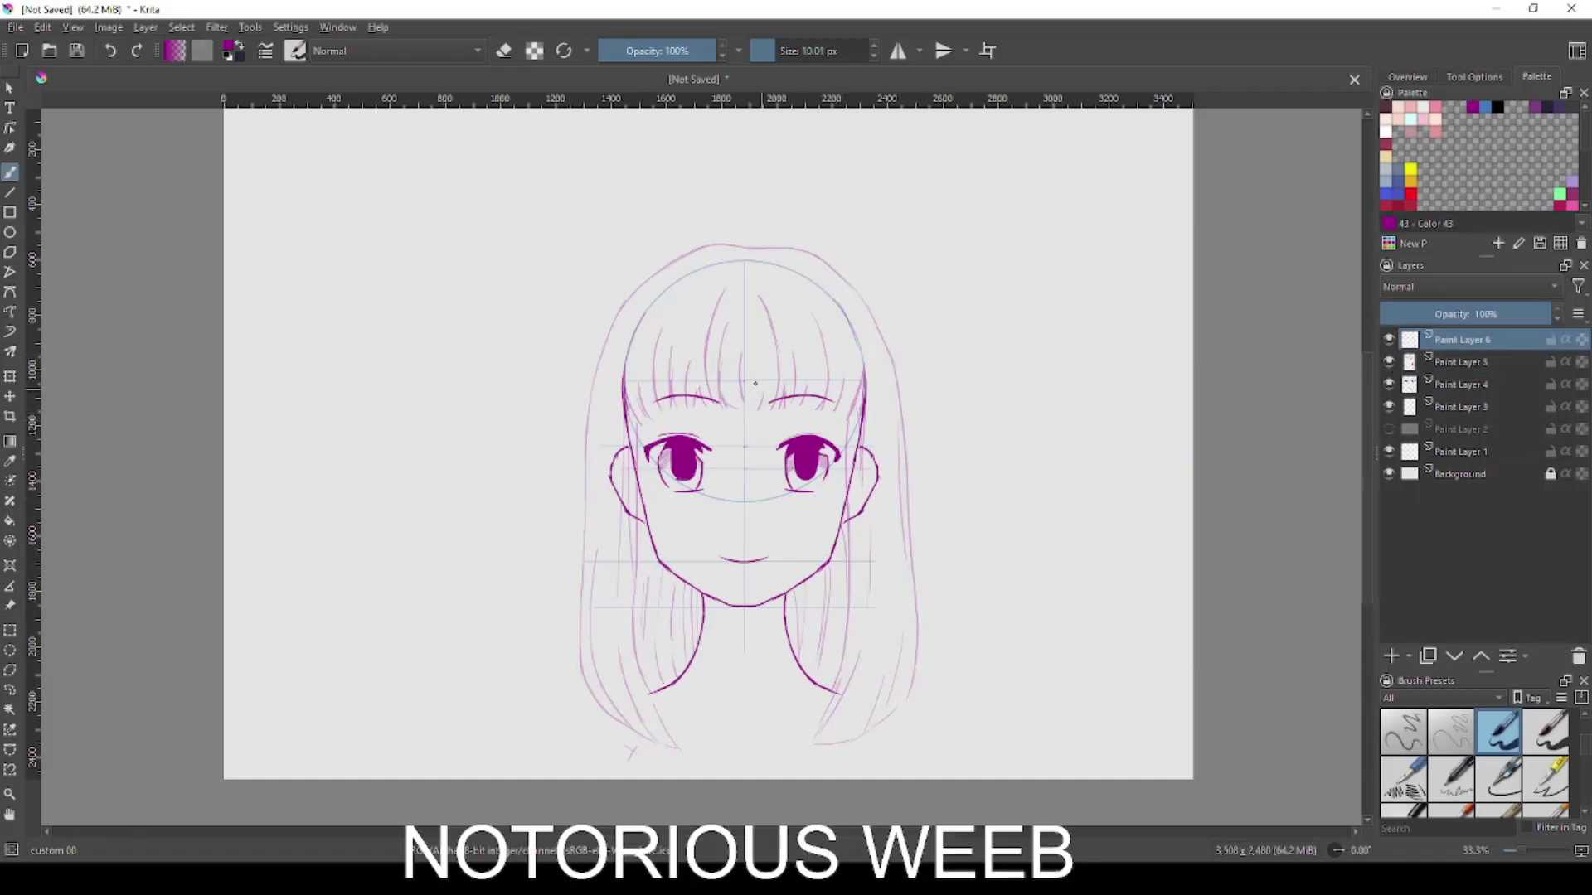
left_click_drag(747, 328, 816, 402)
key("ctrl+z")
left_click_drag(746, 327, 820, 424)
key("ctrl+z")
Set brush smoothing to Stabilizer and draw the right half of a centre-parted fringe with a side strand to the jaw.
left_click(1474, 76)
left_click(1457, 236)
left_click_drag(745, 339, 816, 435)
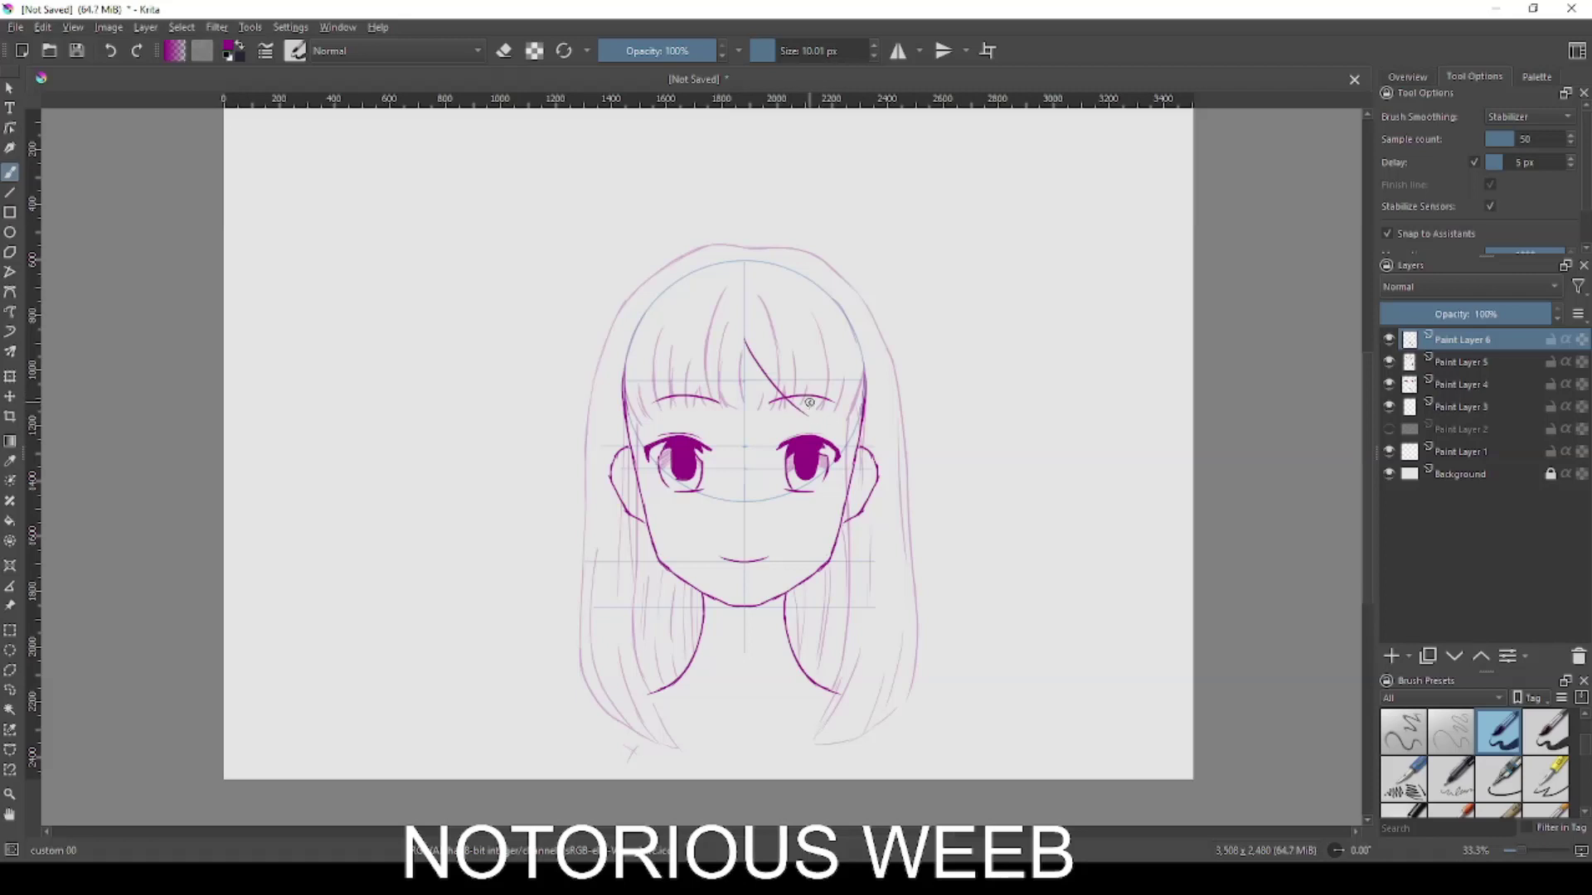
mouse_move(777, 357)
left_mouse_down()
mouse_move(812, 427)
mouse_move(855, 434)
mouse_move(832, 554)
left_mouse_up()
key("ctrl+z")
key("ctrl+z")
left_click_drag(846, 393, 827, 569)
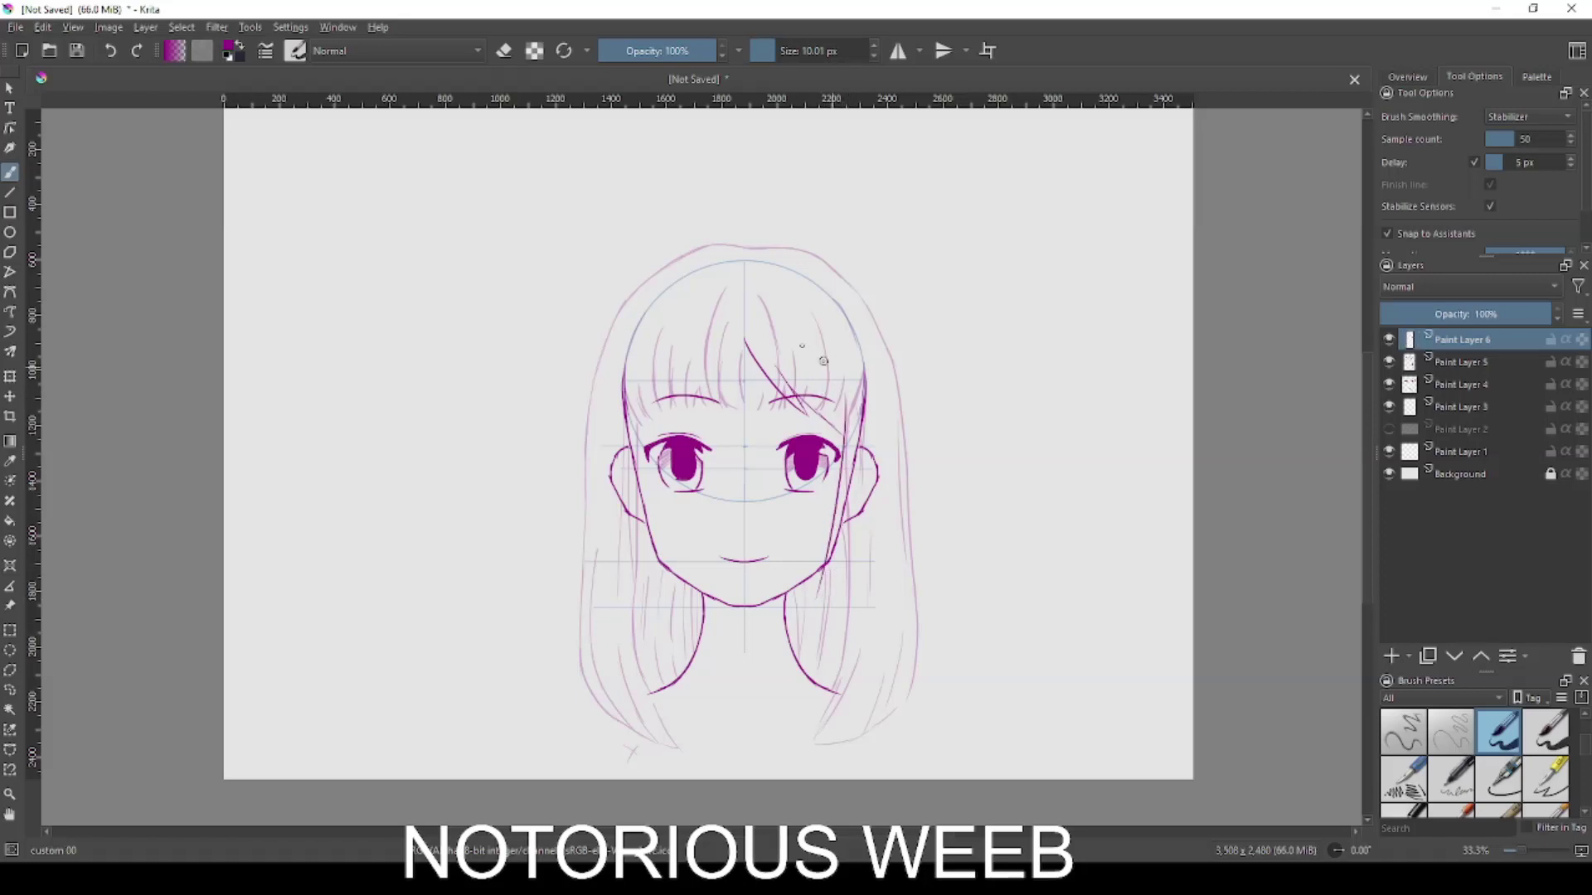
left_click_drag(824, 360, 845, 398)
Draw the left half of the parted fringe from the centre line and a side strand down past the jaw.
mouse_move(743, 340)
left_mouse_down()
mouse_move(668, 429)
mouse_move(682, 401)
mouse_move(647, 523)
left_mouse_up()
key("ctrl+z")
left_click_drag(655, 375, 645, 467)
key("ctrl+z")
mouse_move(650, 371)
left_mouse_down()
mouse_move(650, 501)
mouse_move(651, 477)
mouse_move(665, 582)
mouse_move(653, 516)
mouse_move(692, 623)
left_mouse_up()
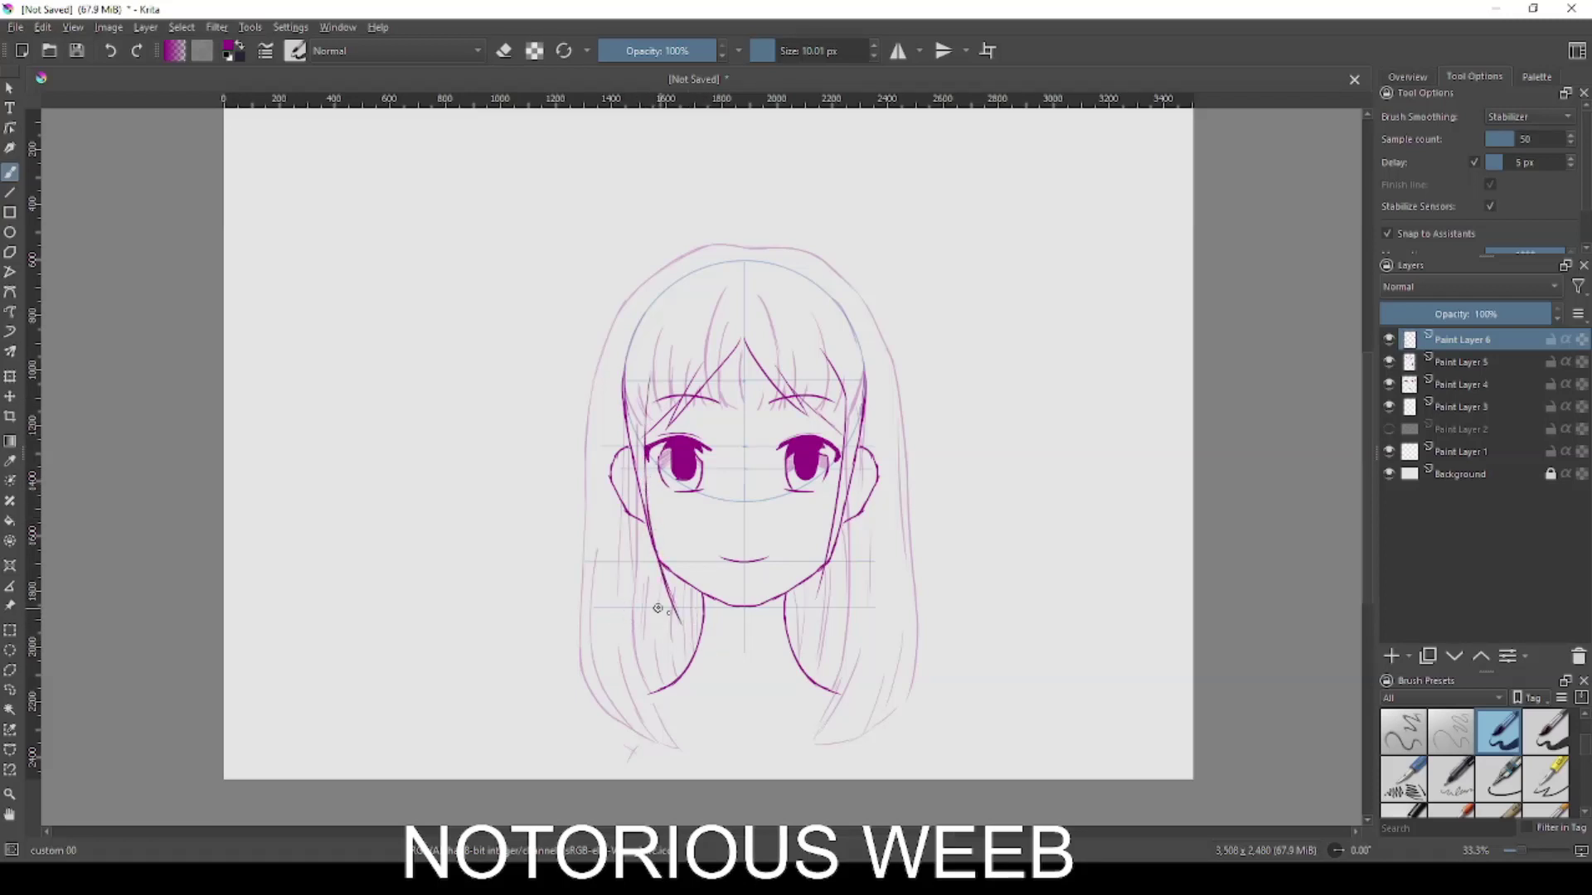
Draw the bob's left tip and outer contour up toward the crown, with inner strands beside the left ear.
left_click_drag(634, 612, 681, 624)
mouse_move(604, 583)
left_mouse_down()
mouse_move(637, 612)
mouse_move(589, 511)
mouse_move(585, 398)
mouse_move(635, 303)
left_mouse_up()
key("ctrl+z")
key("ctrl+z")
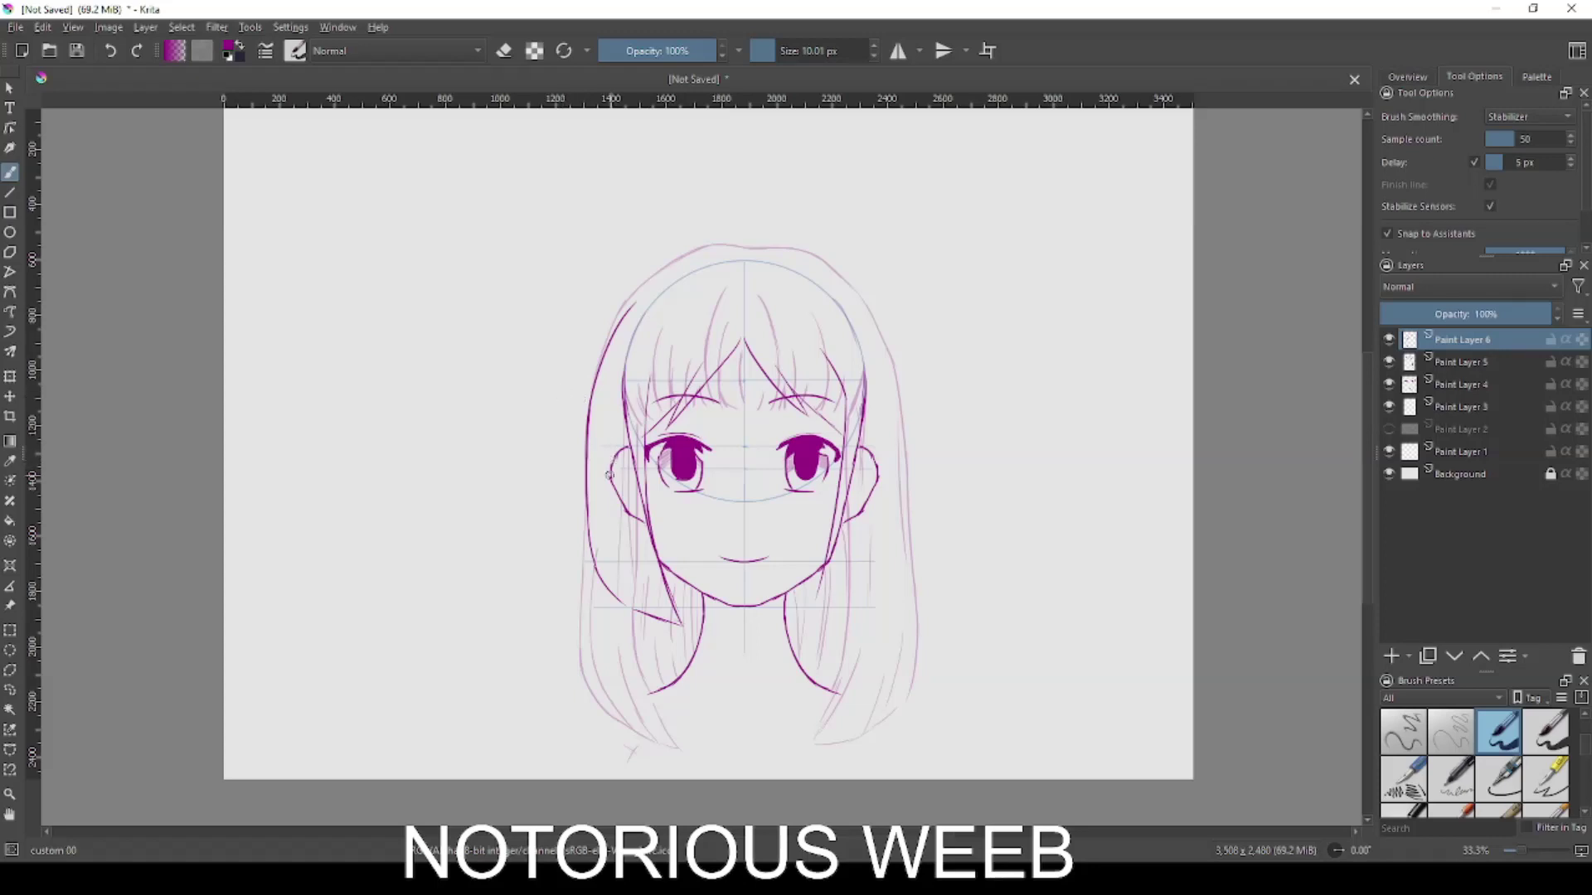
left_click_drag(613, 407, 641, 574)
key("ctrl+z")
key("ctrl+z")
mouse_move(611, 431)
left_mouse_down()
mouse_move(653, 580)
mouse_move(636, 612)
mouse_move(612, 536)
mouse_move(613, 593)
mouse_move(608, 535)
mouse_move(607, 589)
mouse_move(592, 507)
left_mouse_up()
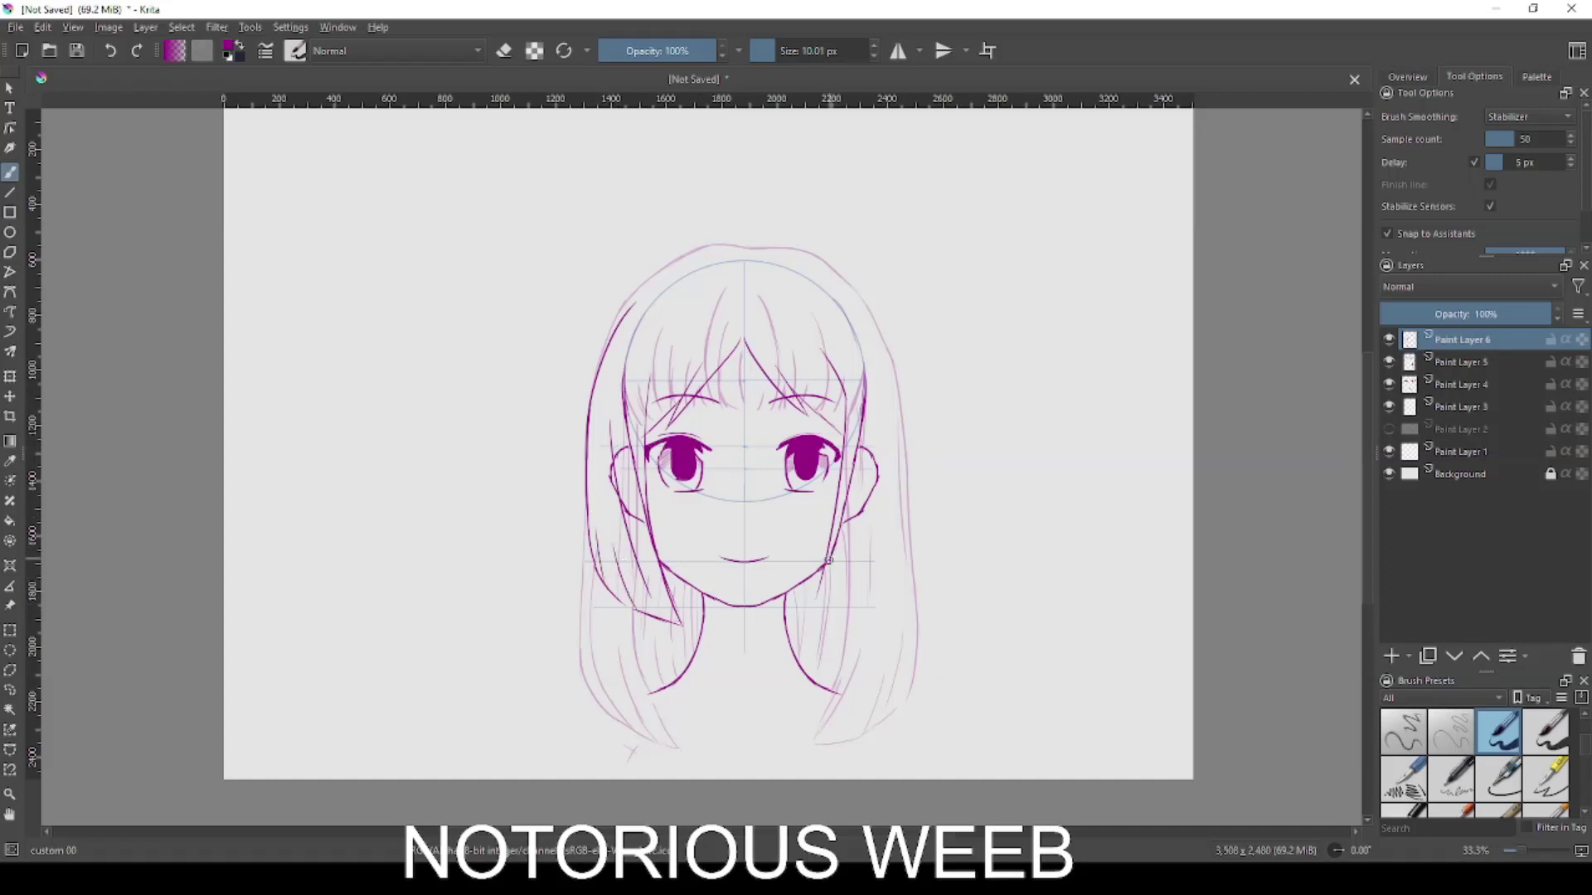
Add short strands beside the neck and draw the bob's right side lock, lower edge and outer contour.
left_click_drag(672, 589, 711, 621)
left_click_drag(825, 563, 798, 627)
left_click_drag(859, 338, 854, 568)
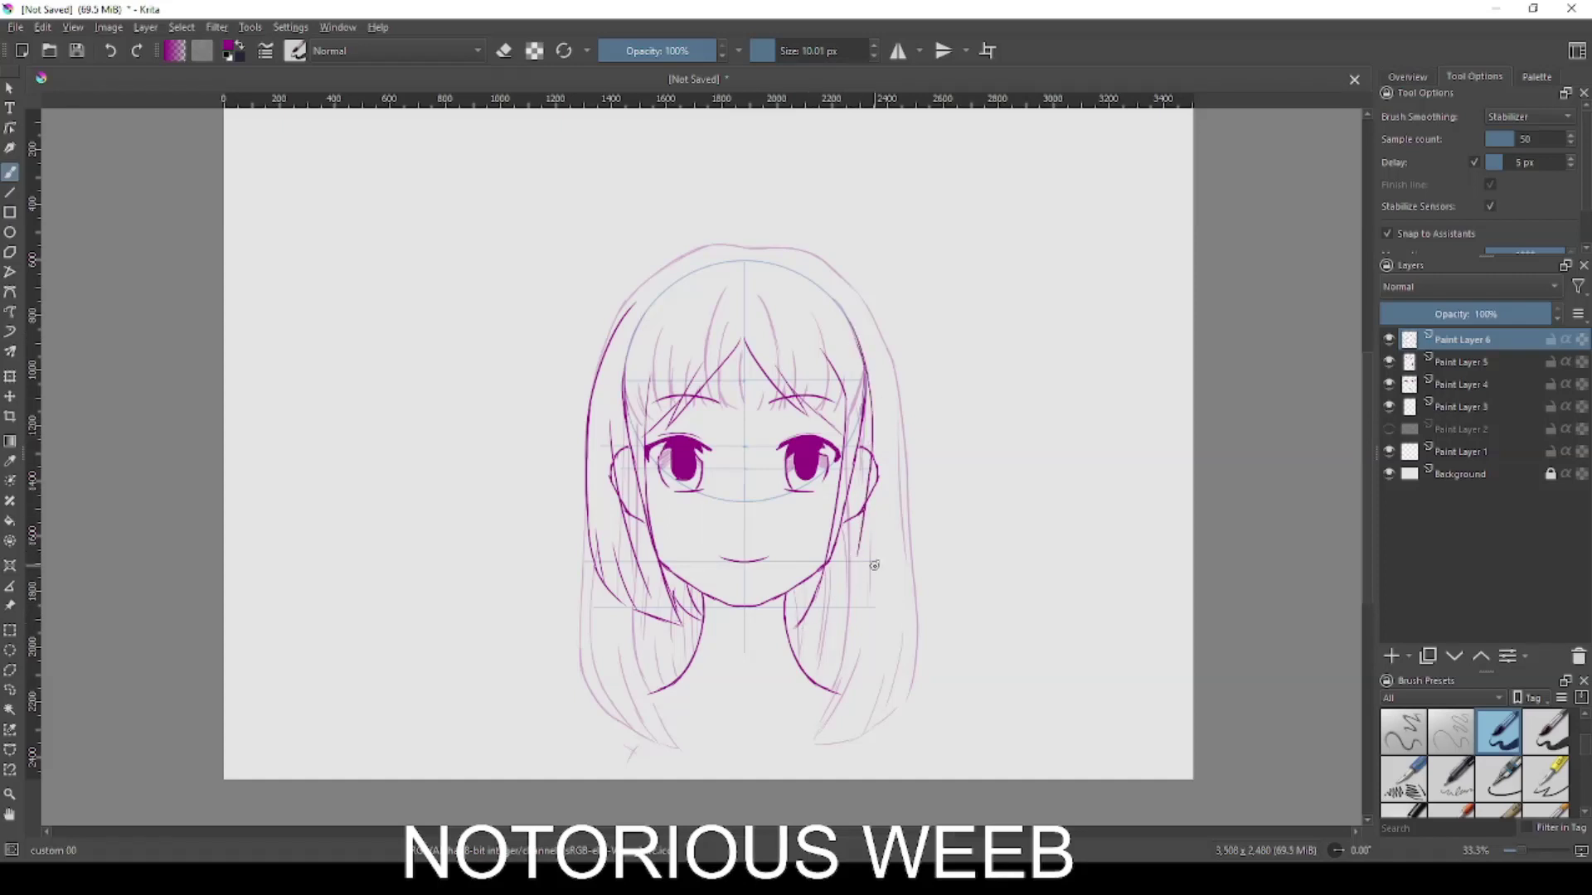
left_click_drag(798, 625, 839, 595)
mouse_move(854, 582)
left_mouse_down()
mouse_move(882, 554)
mouse_move(889, 504)
left_mouse_up()
left_click_drag(890, 377, 889, 514)
mouse_move(873, 324)
left_mouse_down()
mouse_move(891, 429)
mouse_move(891, 389)
left_mouse_up()
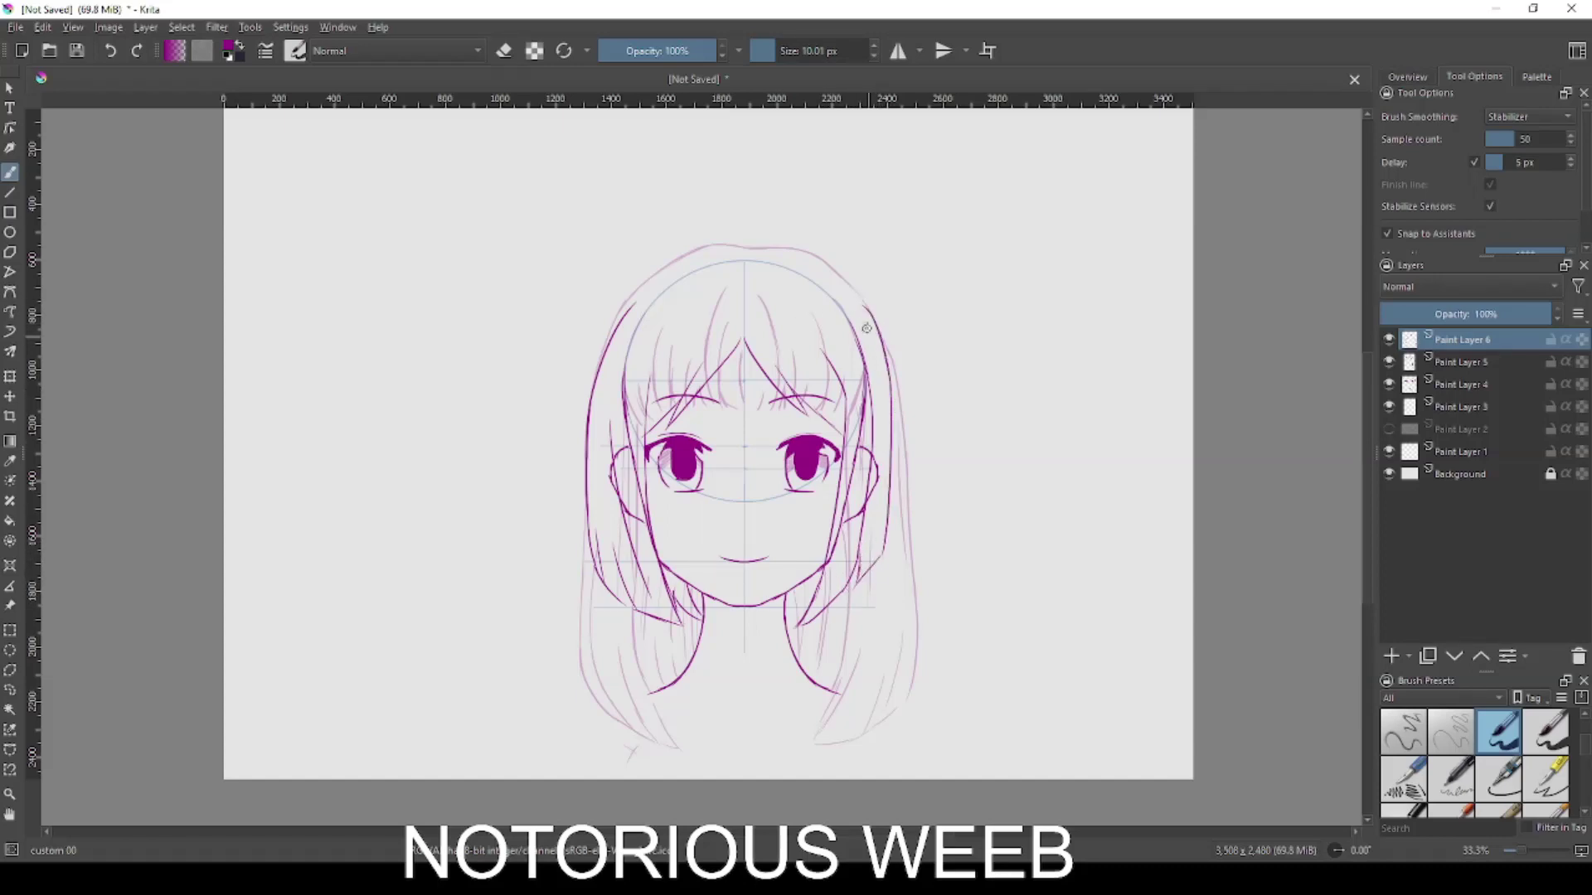
Close the bob's outline over the crown, refine its upper left contour and add a strand right of the neck.
mouse_move(745, 249)
left_mouse_down()
mouse_move(854, 290)
mouse_move(833, 265)
left_mouse_up()
left_click_drag(618, 313, 707, 248)
key("ctrl+z")
key("ctrl+z")
mouse_move(599, 371)
left_mouse_down()
mouse_move(653, 279)
mouse_move(634, 306)
left_mouse_up()
key("e")
key("e")
key("ctrl+z")
mouse_move(812, 603)
left_mouse_down()
mouse_move(787, 628)
mouse_move(805, 627)
left_mouse_up()
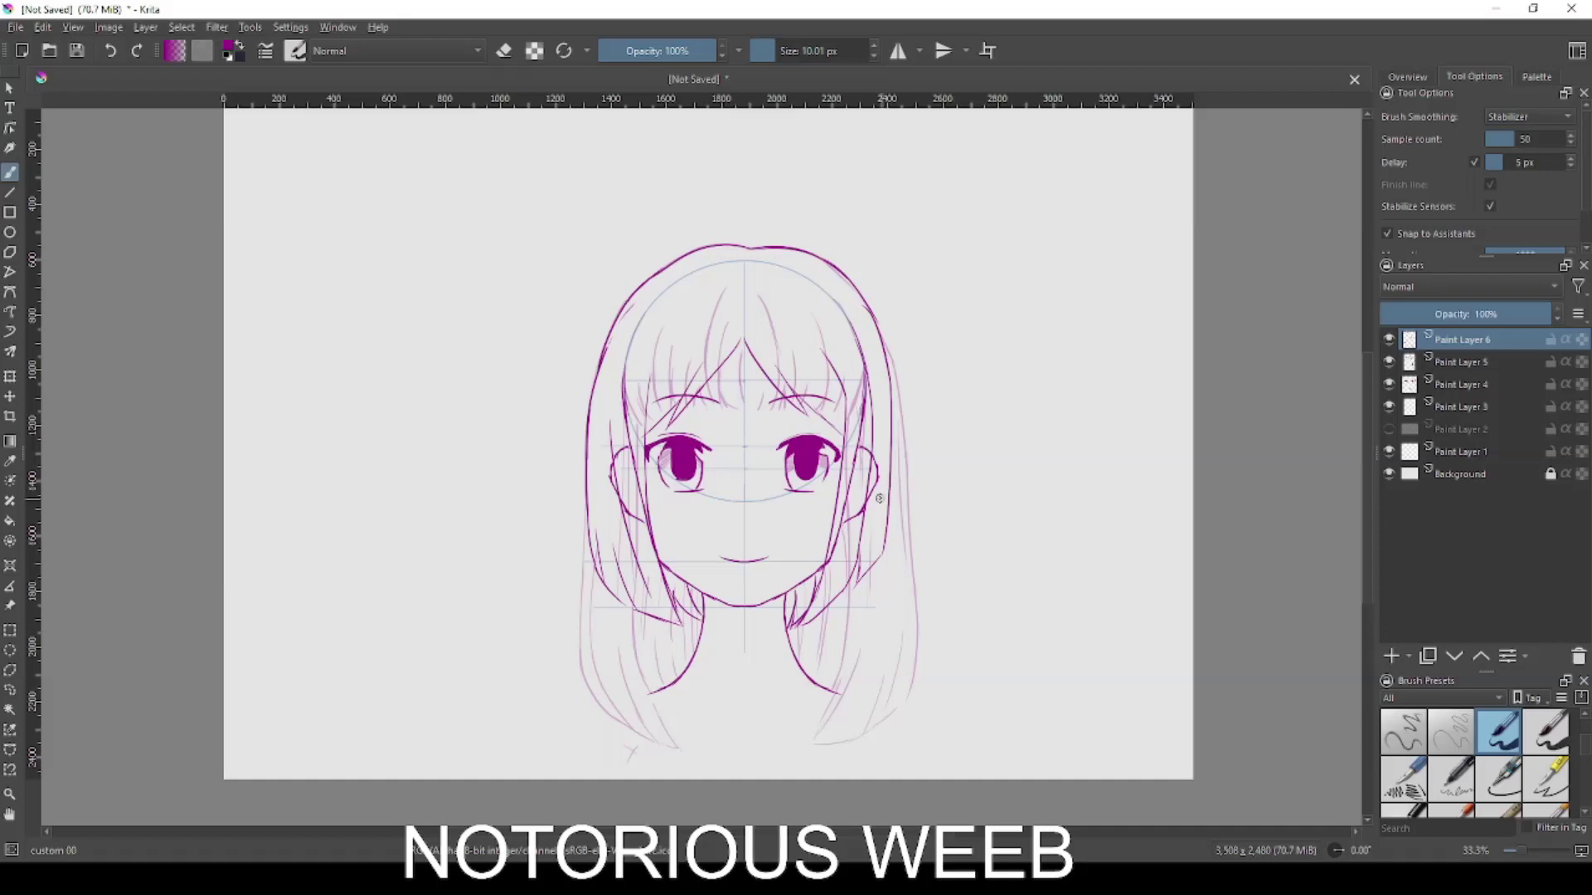
Set brush smoothing to Basic and paint out the ear and face lines overlapped by the bob with the background colour.
key("x")
left_click(1532, 116)
left_click(1525, 88)
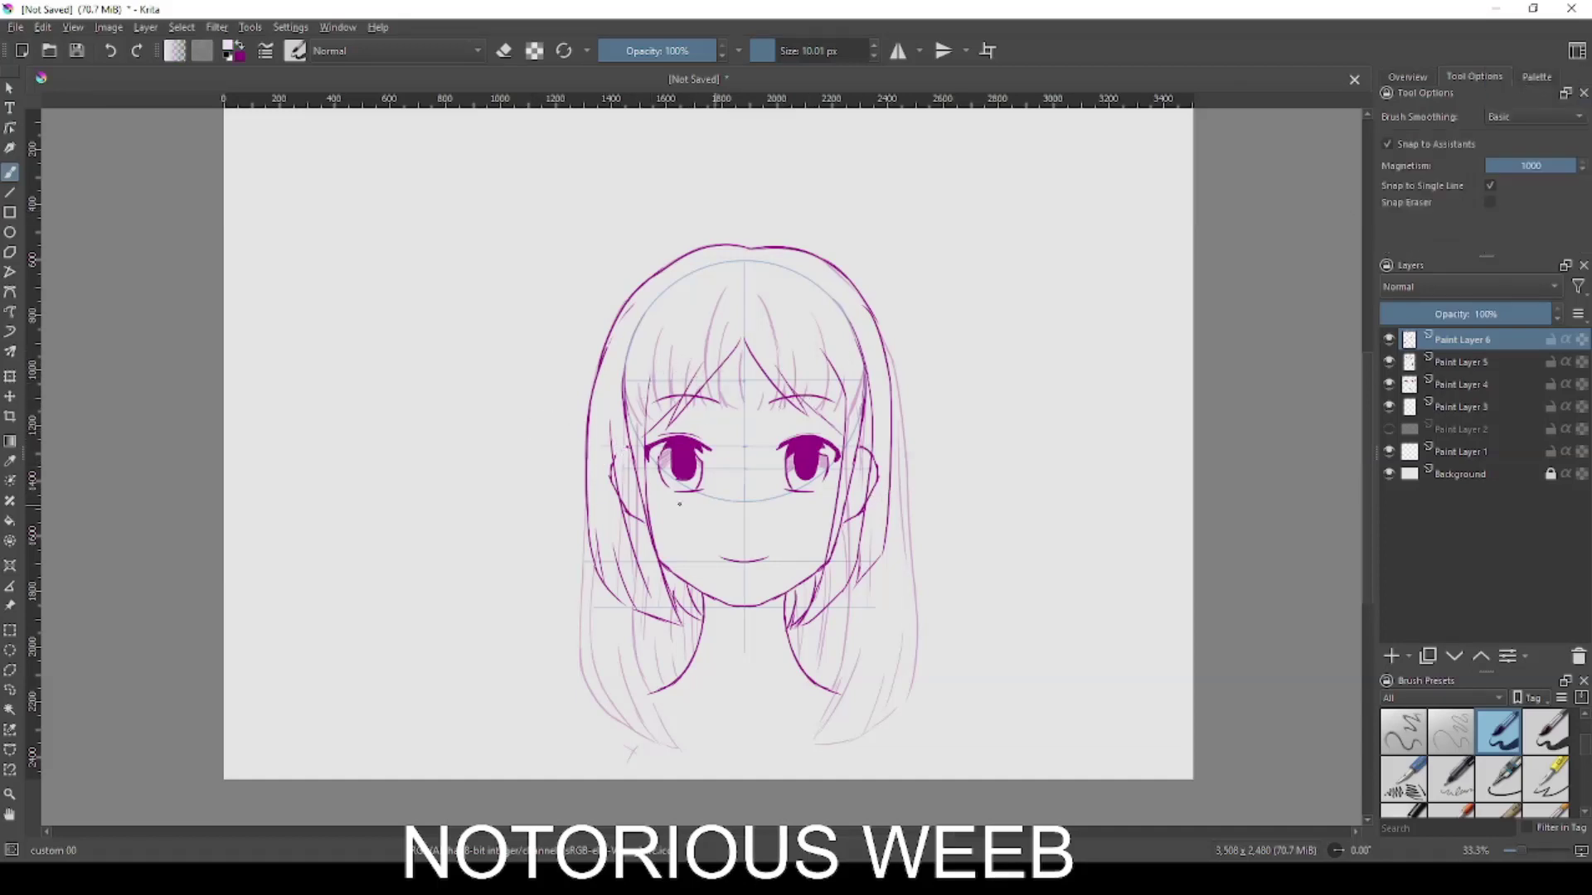
left_click_drag(631, 445, 642, 515)
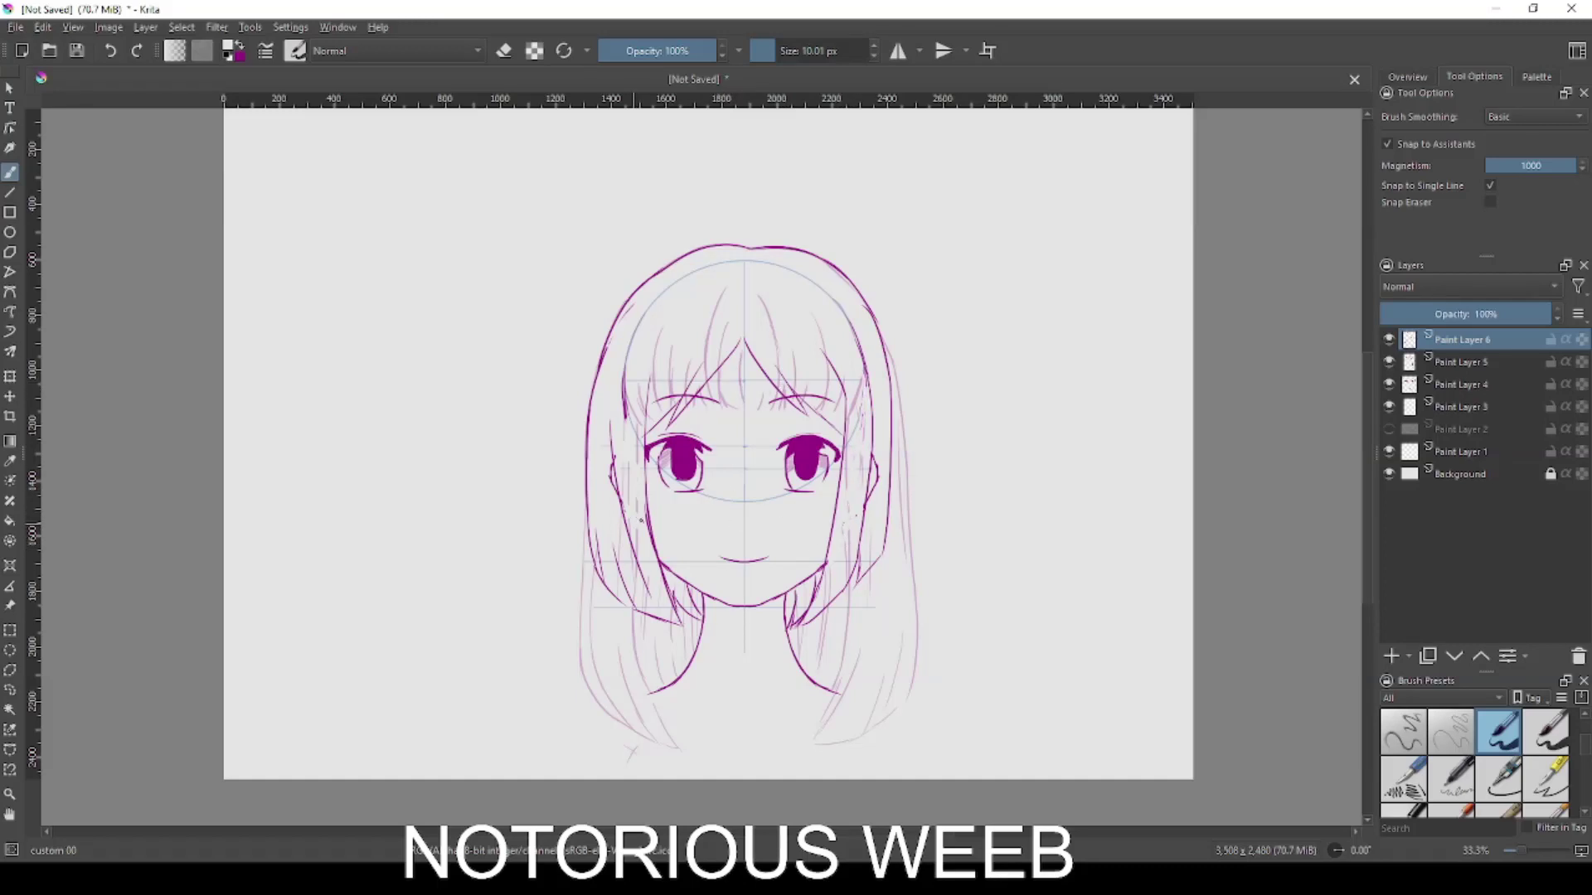
key("x")
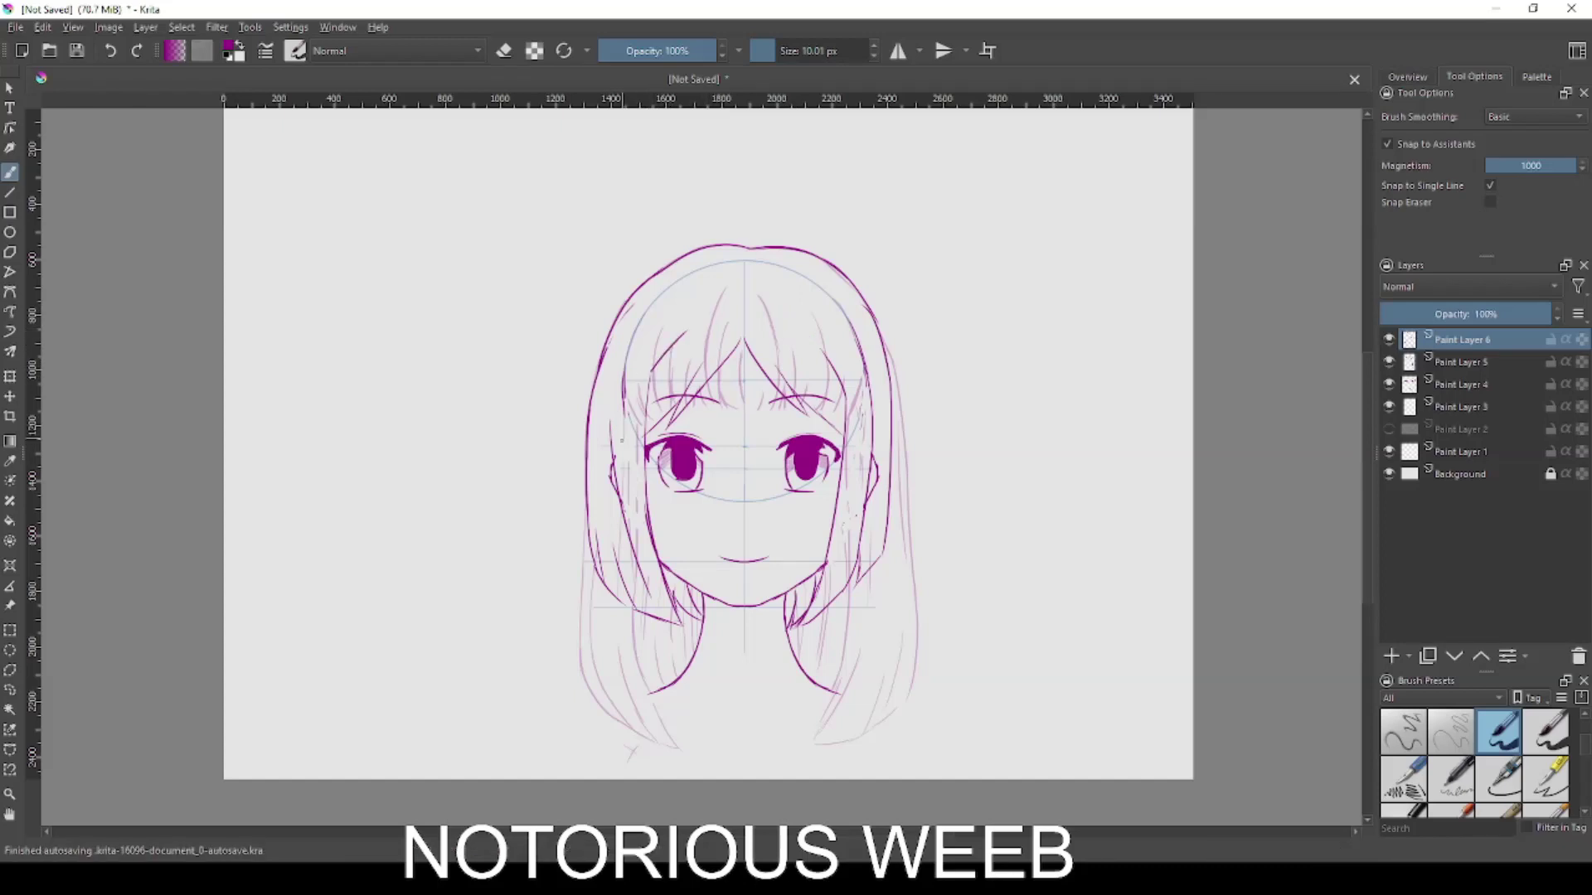
Add a purple strand on each side of the parted fringe and paint out the eyebrow parts beneath the hair.
key("ctrl+z")
left_click_drag(610, 418, 645, 322)
key("e")
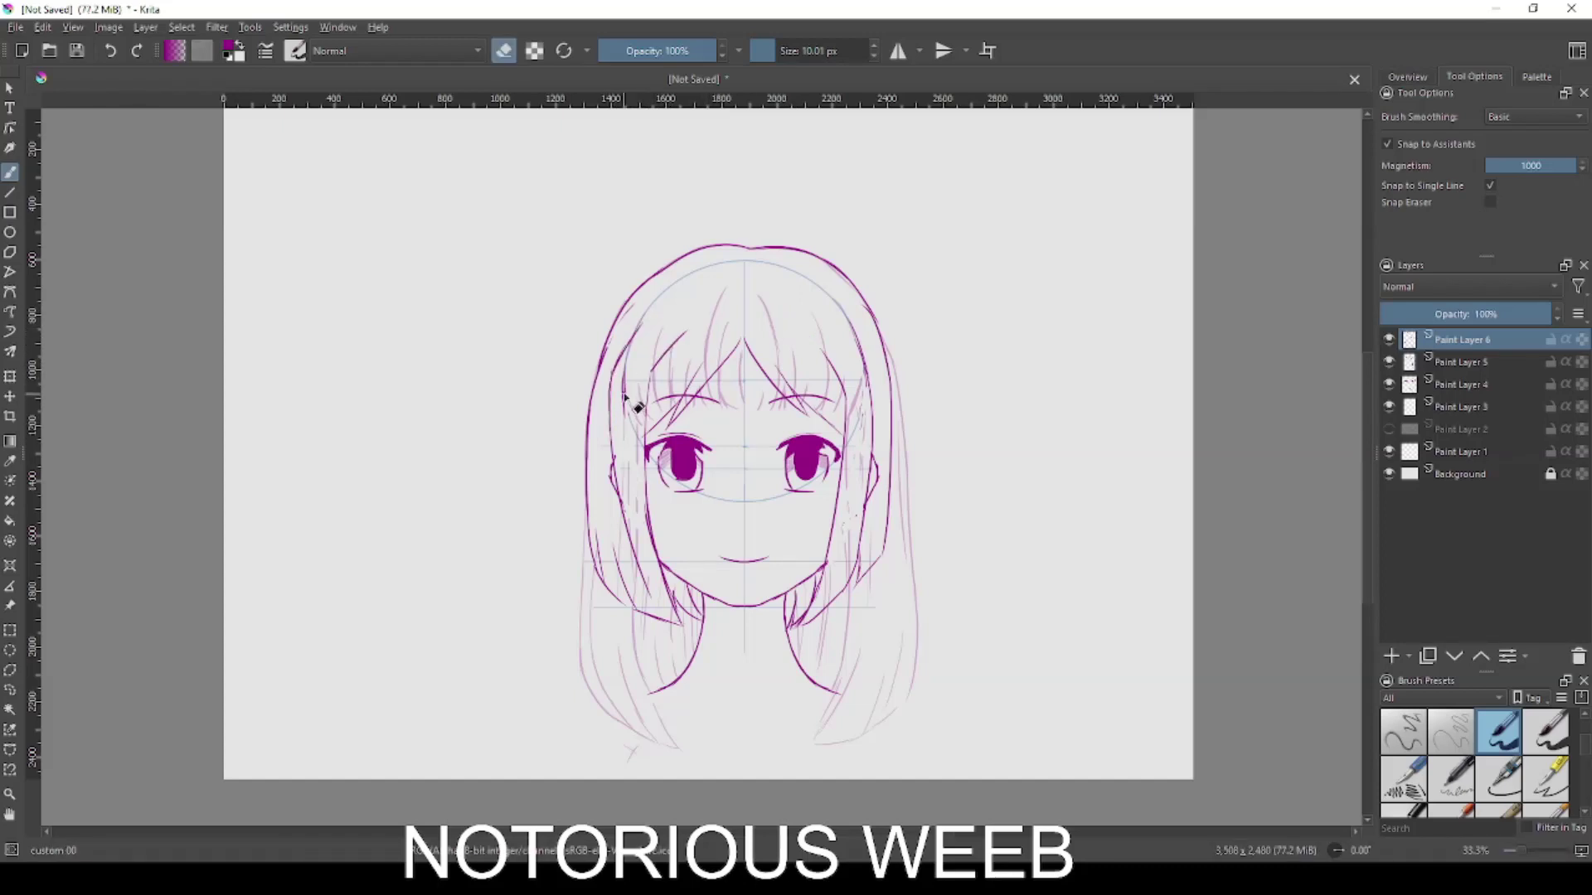
key("e")
key("x")
key("x")
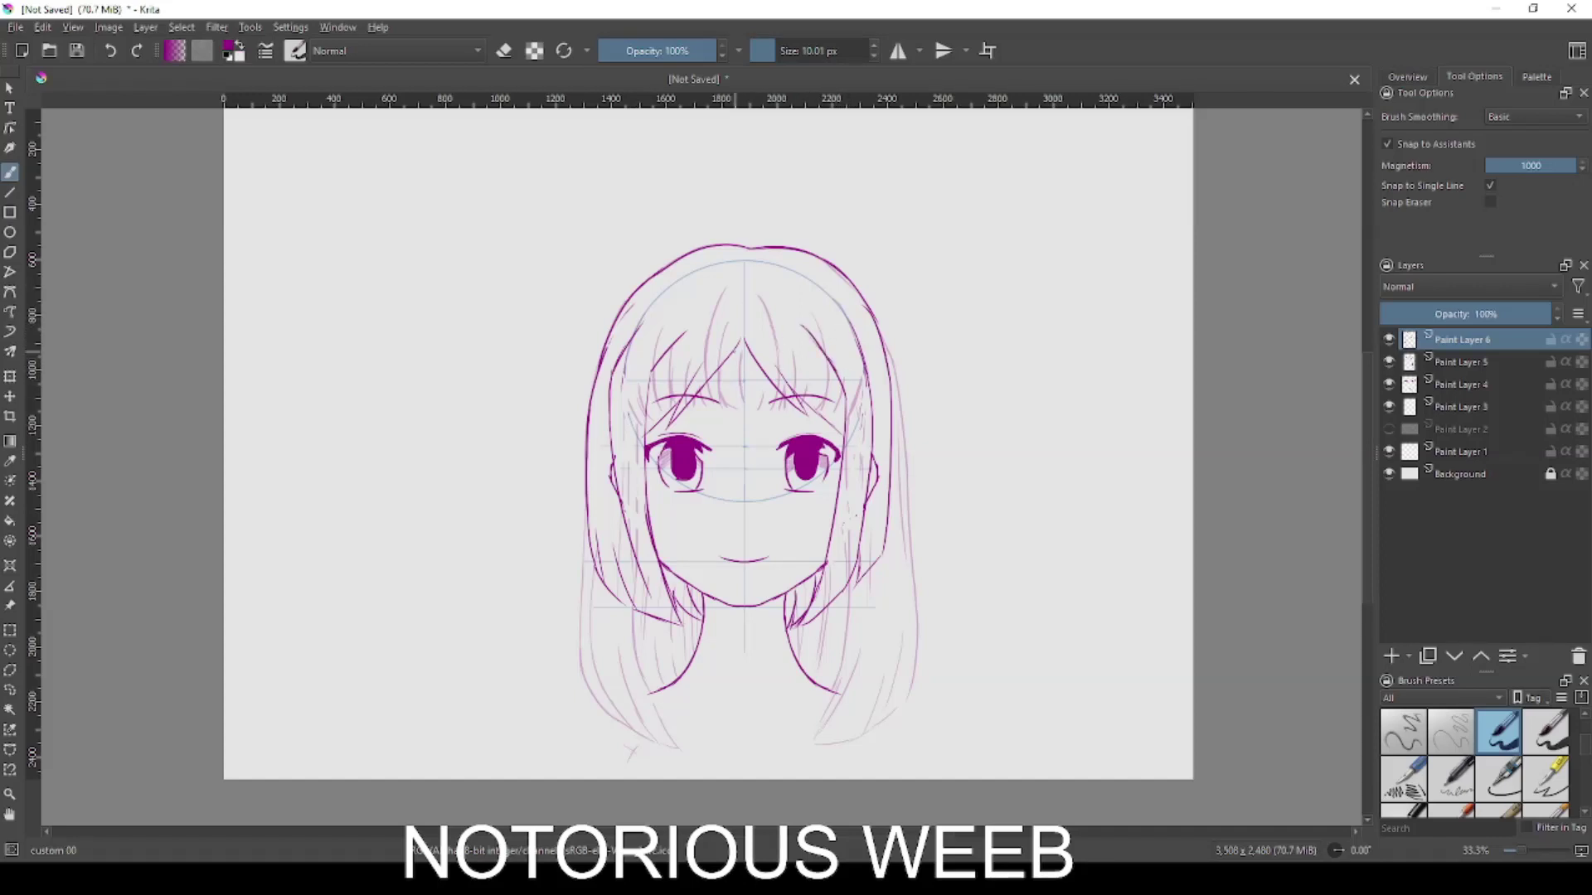
key("x")
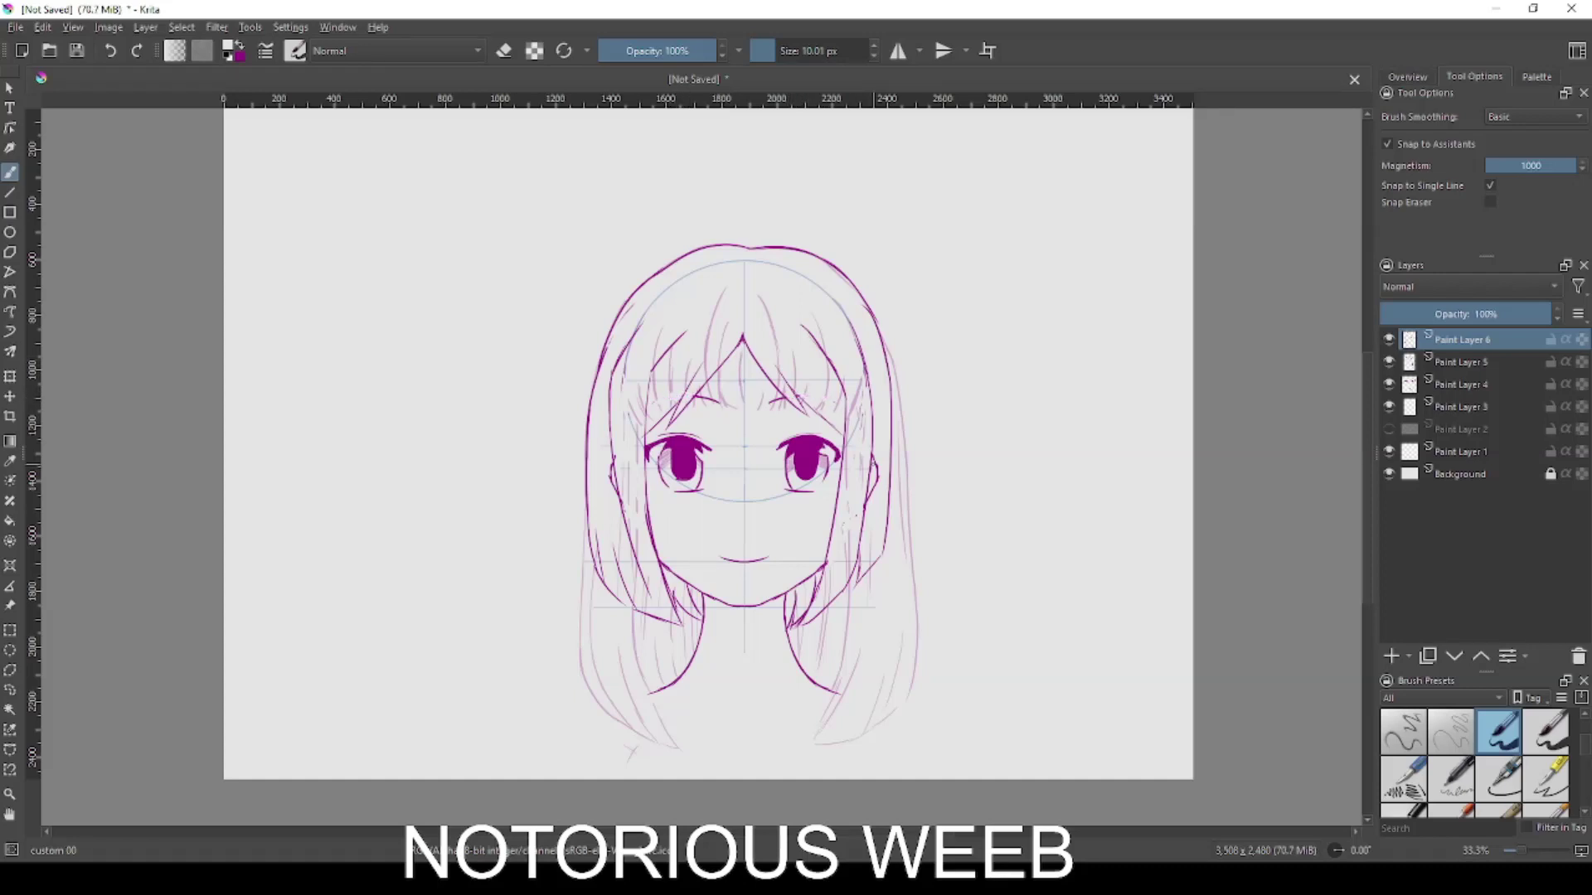
Hide the long-hair layer, lower the bob layer's opacity to 33% and add a new paint layer.
left_click(1389, 340)
left_click(1389, 340)
left_click(1389, 362)
left_click(1436, 314)
key("Insert")
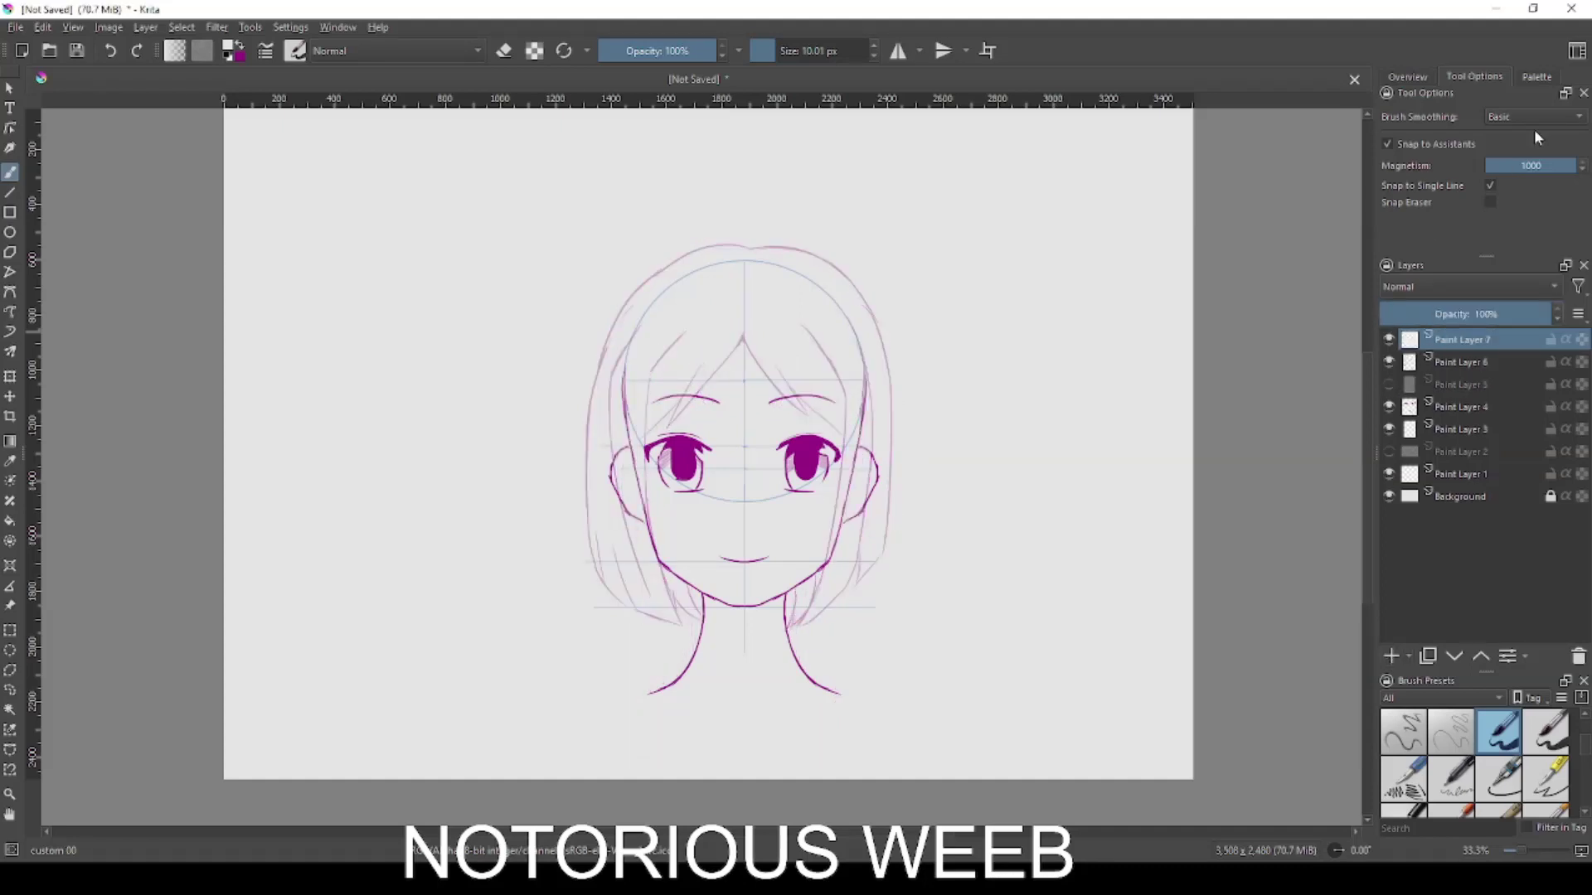
Set brush smoothing back to Stabilizer and make the new top layer active for drawing.
left_click(1534, 117)
left_click(1534, 154)
left_click(1476, 361)
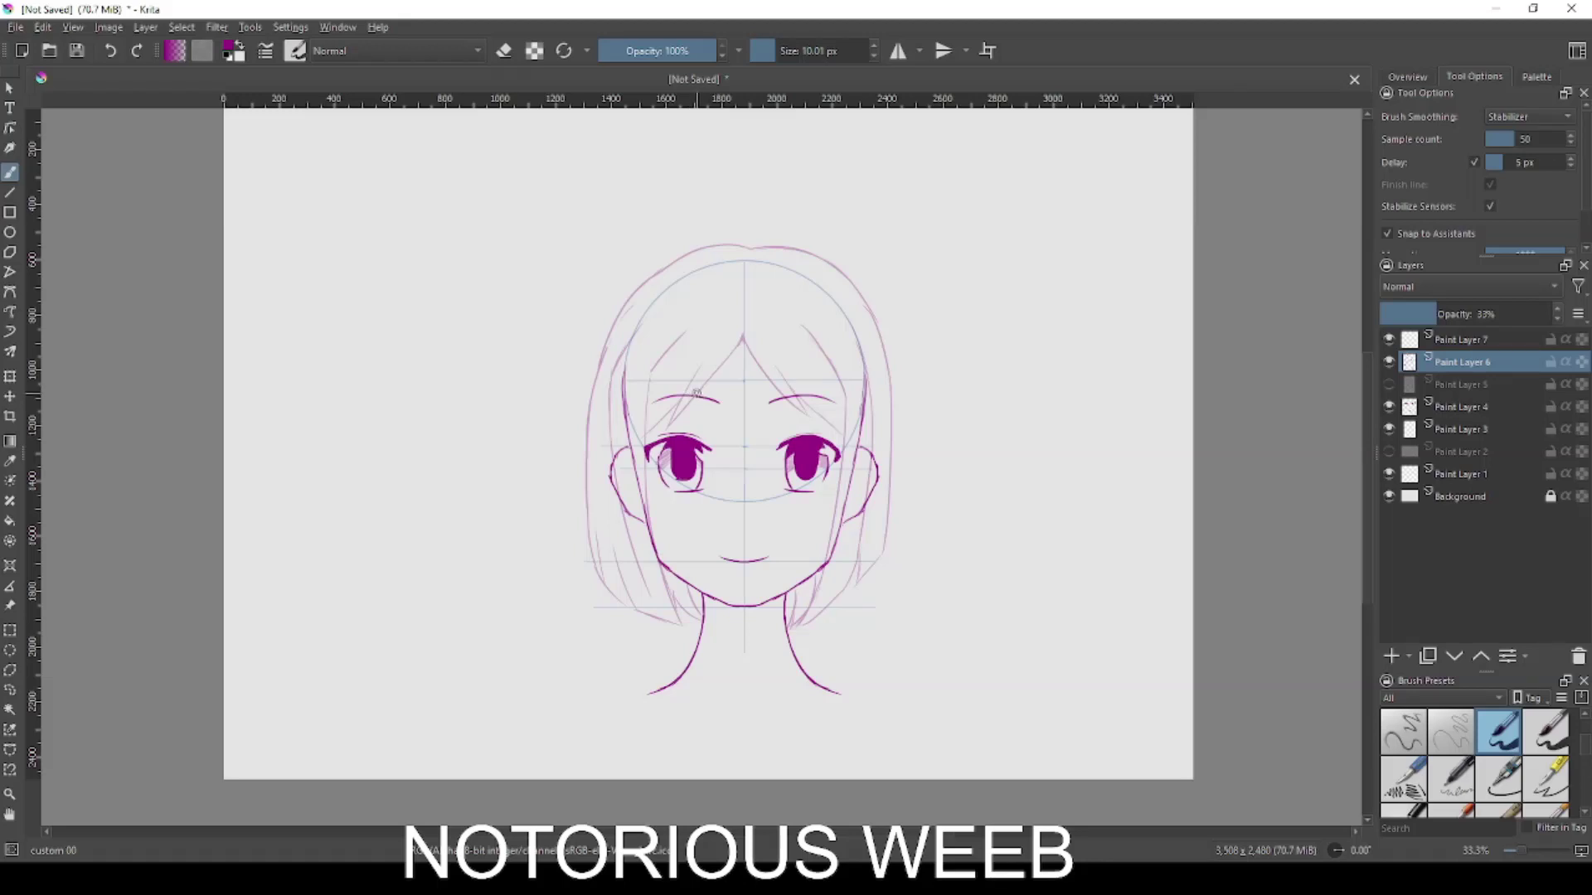
left_click(1457, 341)
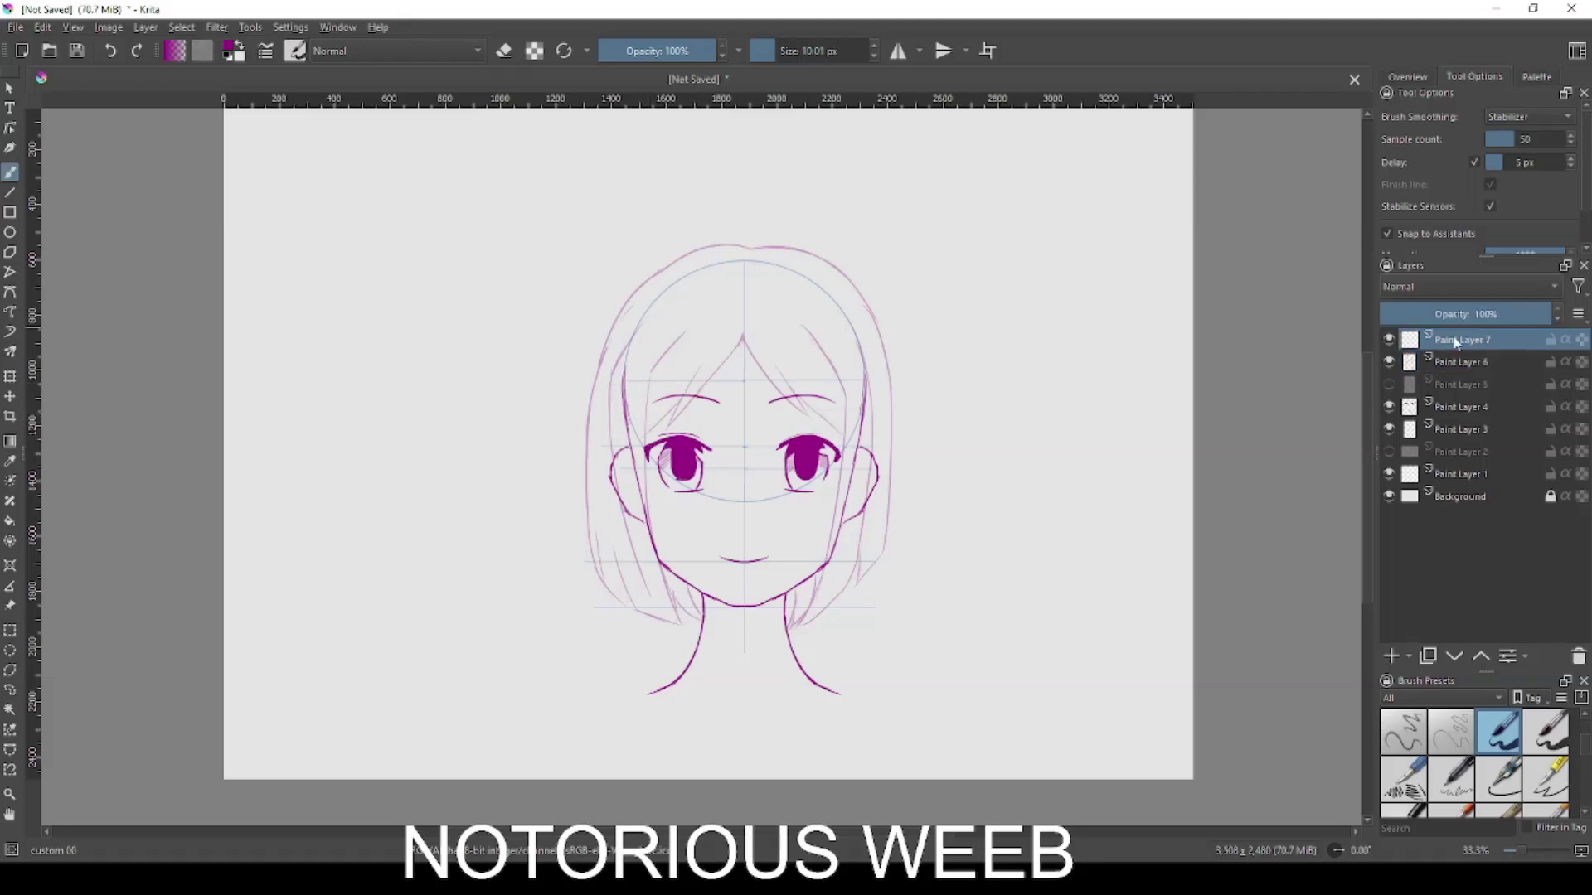
Draw a swept-back hairline with short strands from the left ear up to the forehead and a parting stroke above.
mouse_move(628, 426)
left_mouse_down()
mouse_move(645, 345)
mouse_move(625, 404)
left_mouse_up()
key("ctrl+z")
mouse_move(649, 340)
left_mouse_down()
mouse_move(619, 414)
mouse_move(628, 402)
left_mouse_up()
key("ctrl+z")
left_click_drag(673, 306, 698, 313)
key("ctrl+z")
key("ctrl+z")
key("ctrl+z")
left_click_drag(664, 338, 615, 411)
mouse_move(654, 330)
left_mouse_down()
mouse_move(686, 321)
mouse_move(678, 265)
left_mouse_up()
Draw the matching swept-back hairline strands from the forehead to the right ear with a parting stroke above.
left_click_drag(783, 317, 814, 260)
key("ctrl+z")
left_click_drag(795, 319, 846, 324)
key("ctrl+z")
key("ctrl+z")
mouse_move(817, 326)
left_mouse_down()
mouse_move(858, 334)
mouse_move(838, 353)
mouse_move(819, 335)
mouse_move(845, 354)
mouse_move(826, 346)
mouse_move(882, 446)
mouse_move(860, 442)
mouse_move(859, 404)
mouse_move(865, 444)
left_mouse_up()
key("ctrl+z")
key("ctrl+z")
key("ctrl+z")
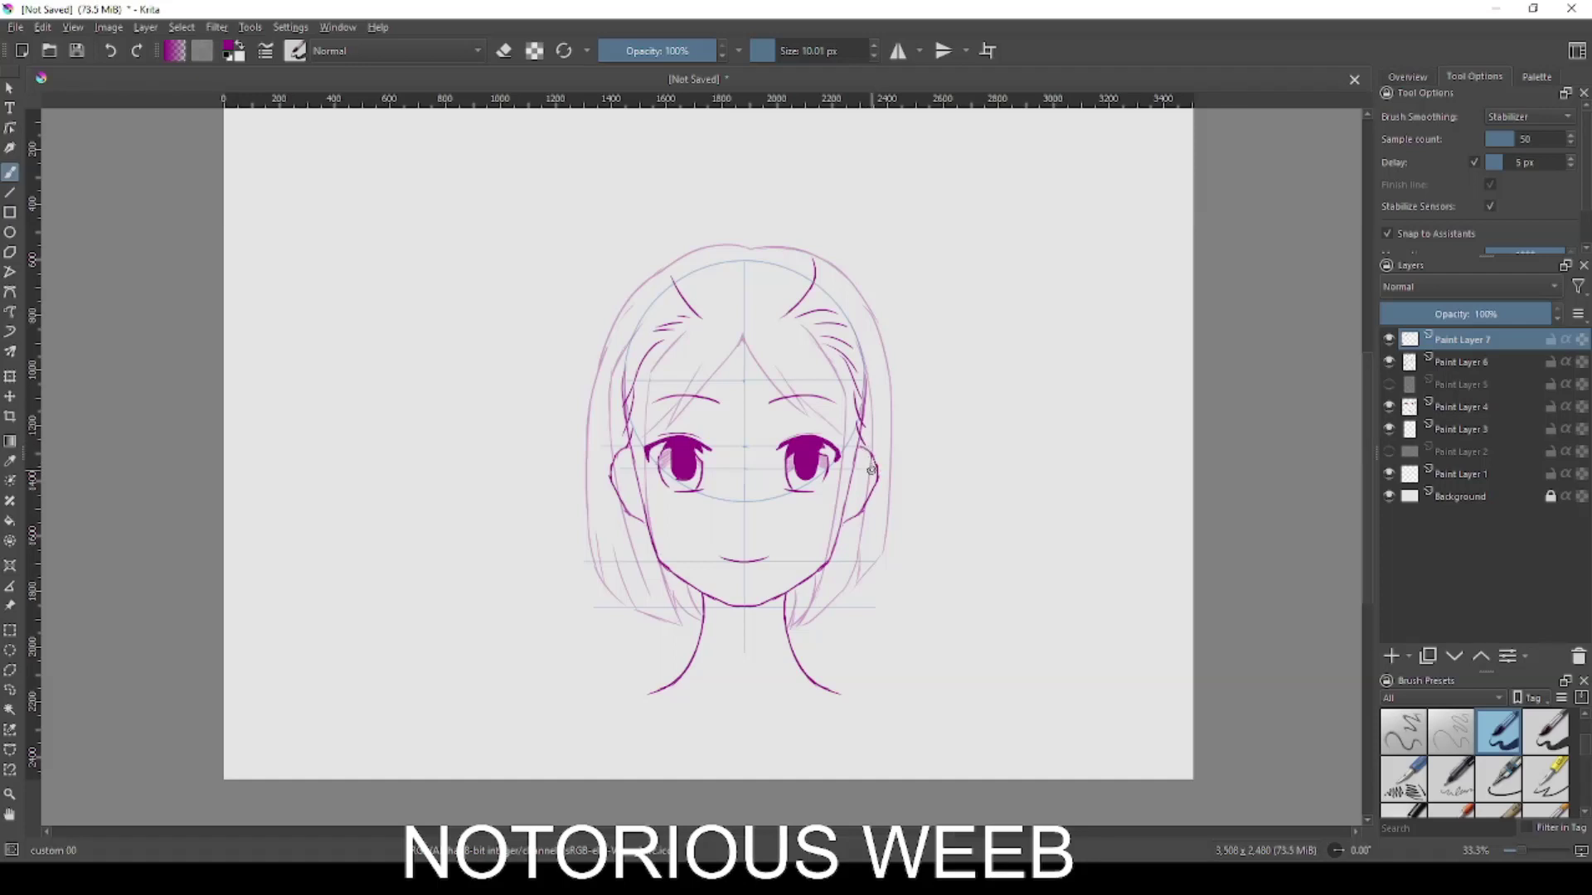
Rework the left parting stroke and draw the outer hair contour from the crown down the left side to the shoulder.
key("e")
mouse_move(673, 277)
left_mouse_down()
mouse_move(701, 323)
mouse_move(666, 265)
mouse_move(612, 312)
mouse_move(590, 506)
left_mouse_up()
key("e")
key("ctrl+z")
mouse_move(591, 423)
left_mouse_down()
mouse_move(598, 555)
mouse_move(637, 689)
left_mouse_up()
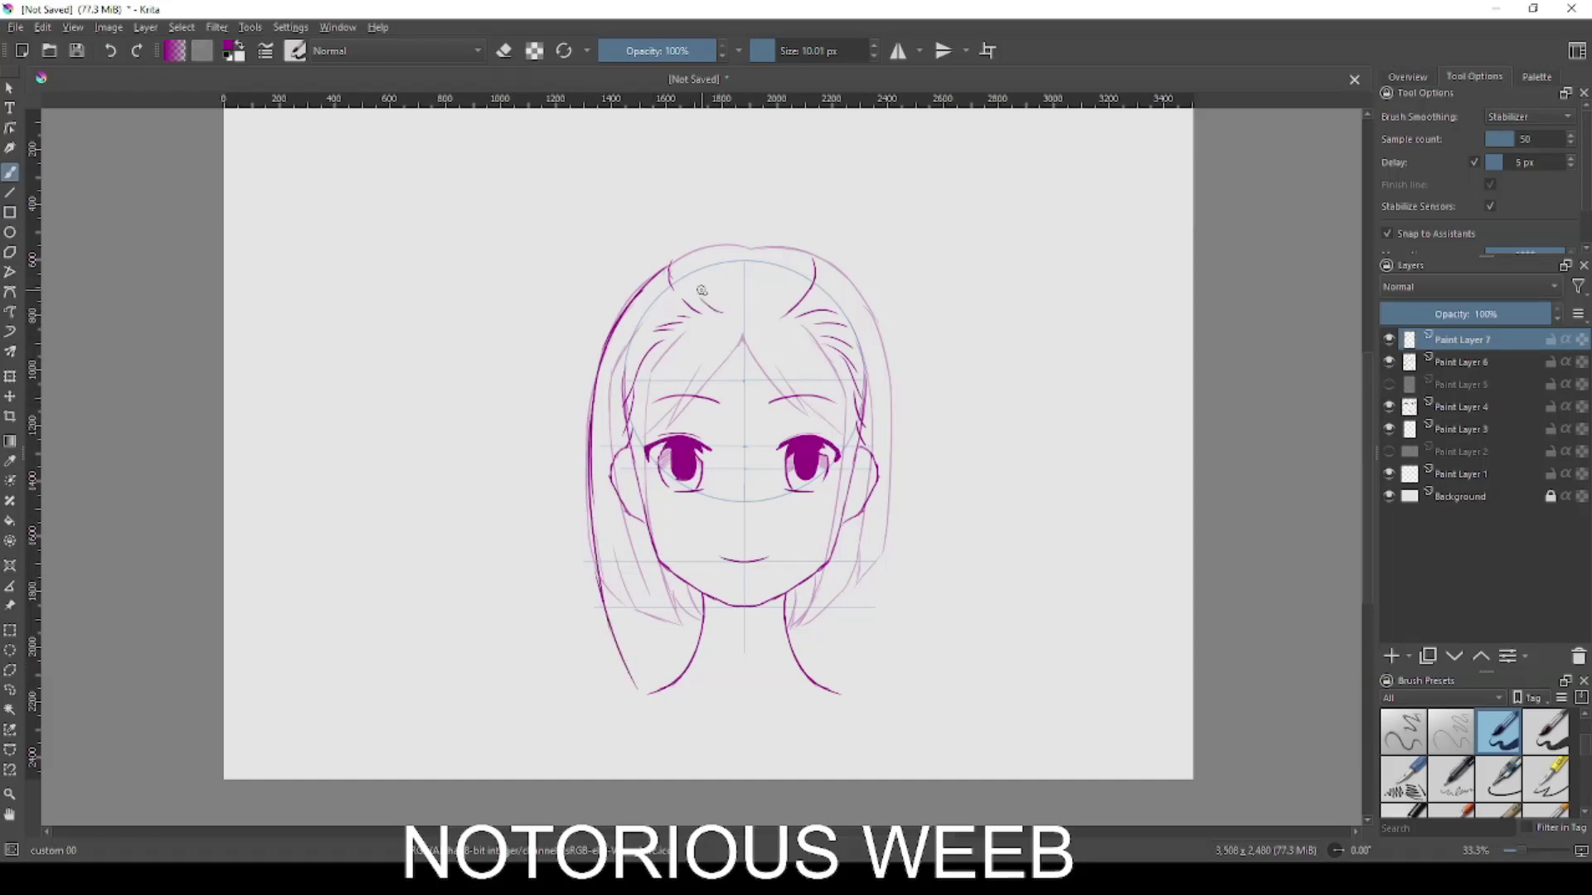
Draw swept-back strands fanning from the center of the forehead hairline up to the crown and erase the excess at the right parting stroke.
left_click_drag(739, 310, 699, 244)
left_click_drag(742, 308, 740, 238)
left_click_drag(751, 314, 787, 267)
key("e")
mouse_move(812, 255)
left_mouse_down()
mouse_move(815, 287)
mouse_move(810, 258)
left_mouse_up()
key("e")
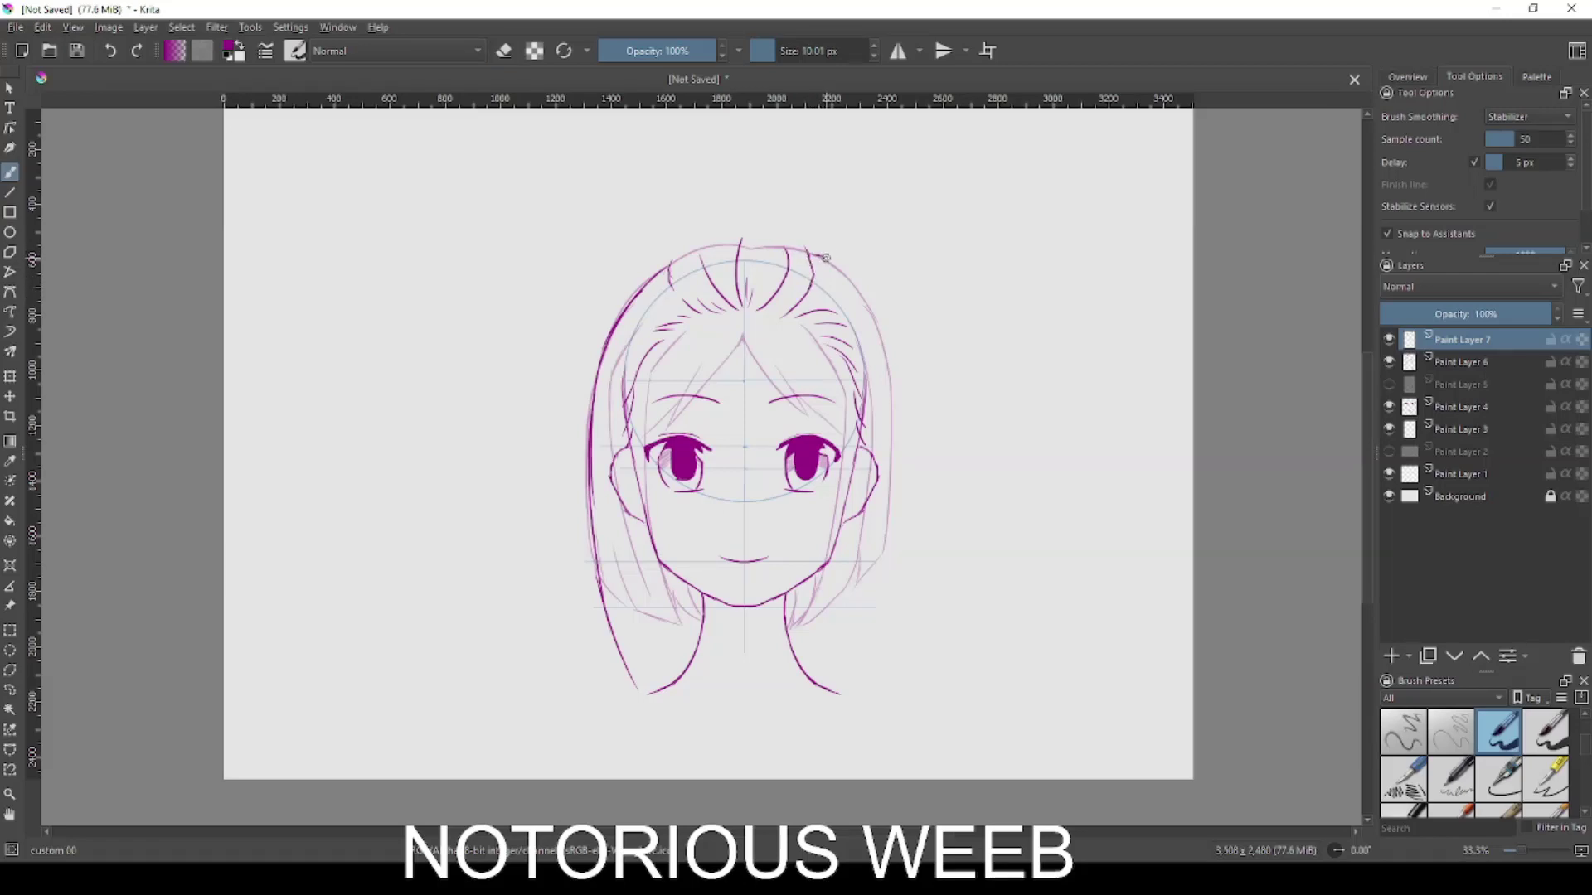
Draw the outer hair contour from the crown down the right side of the head to the shoulder.
mouse_move(820, 293)
left_mouse_down()
mouse_move(793, 313)
mouse_move(869, 306)
mouse_move(900, 351)
mouse_move(881, 618)
left_mouse_up()
key("ctrl+z")
left_click_drag(900, 389, 870, 675)
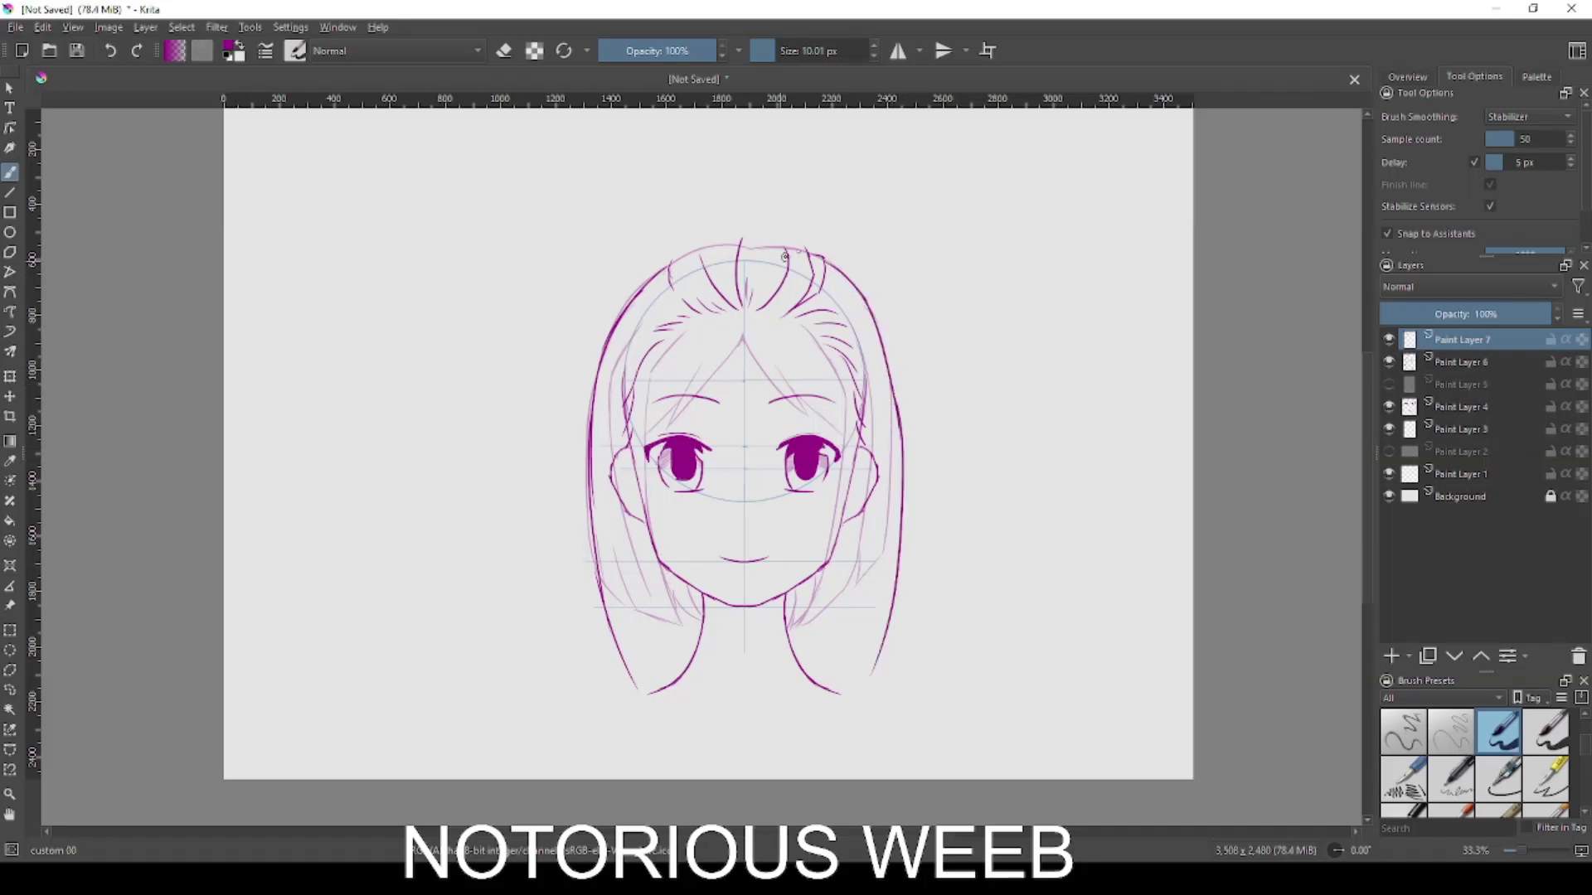
Outline the top of the crown with rounded bumps joining the parting strokes and add short strands between them.
mouse_move(753, 237)
left_mouse_down()
mouse_move(780, 245)
mouse_move(763, 235)
left_mouse_up()
mouse_move(699, 247)
left_mouse_down()
mouse_move(750, 247)
mouse_move(703, 257)
mouse_move(734, 308)
mouse_move(718, 311)
left_mouse_up()
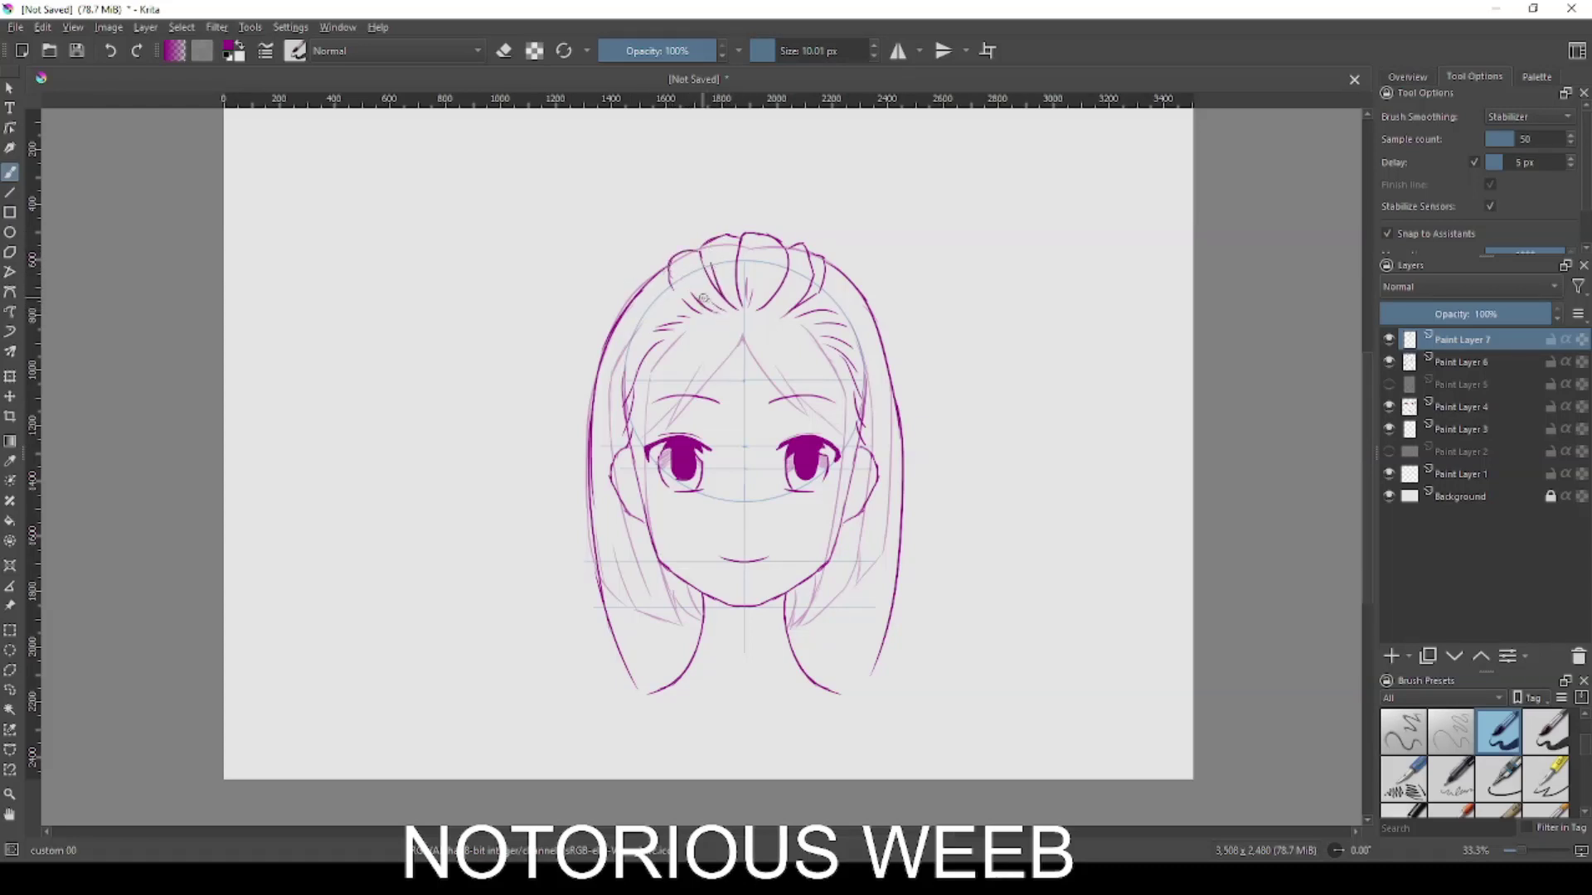
left_click_drag(742, 298, 735, 241)
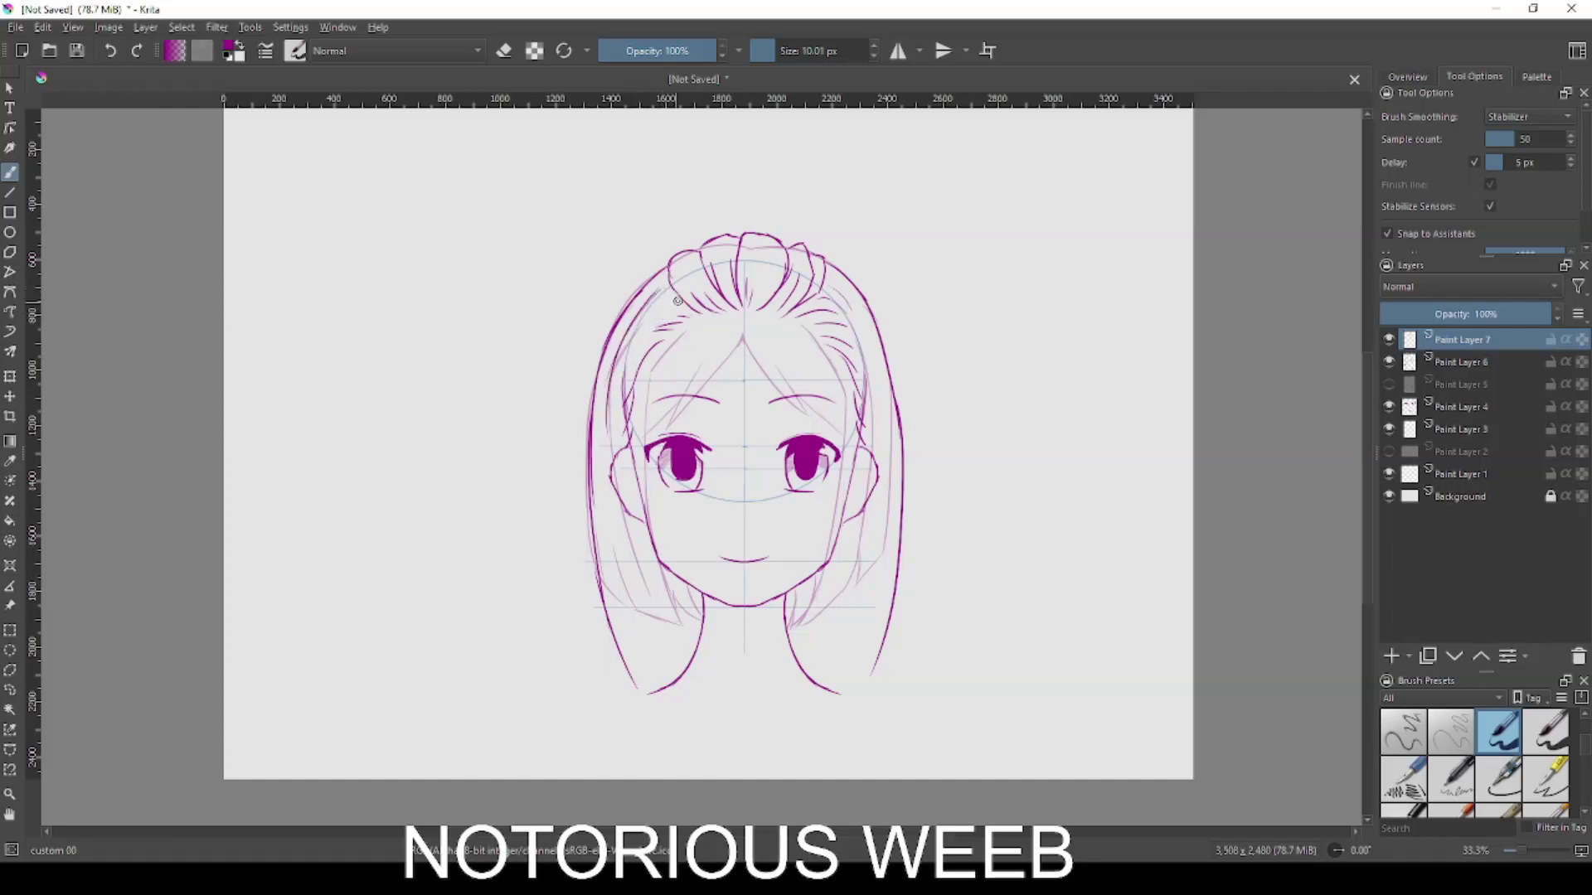
Draw long inner strands and pointed ends for the hair falling down the left side to the shoulder.
mouse_move(590, 494)
left_mouse_down()
mouse_move(649, 705)
mouse_move(668, 711)
left_mouse_up()
key("ctrl+z")
left_click_drag(616, 551, 678, 725)
left_click_drag(628, 520, 649, 621)
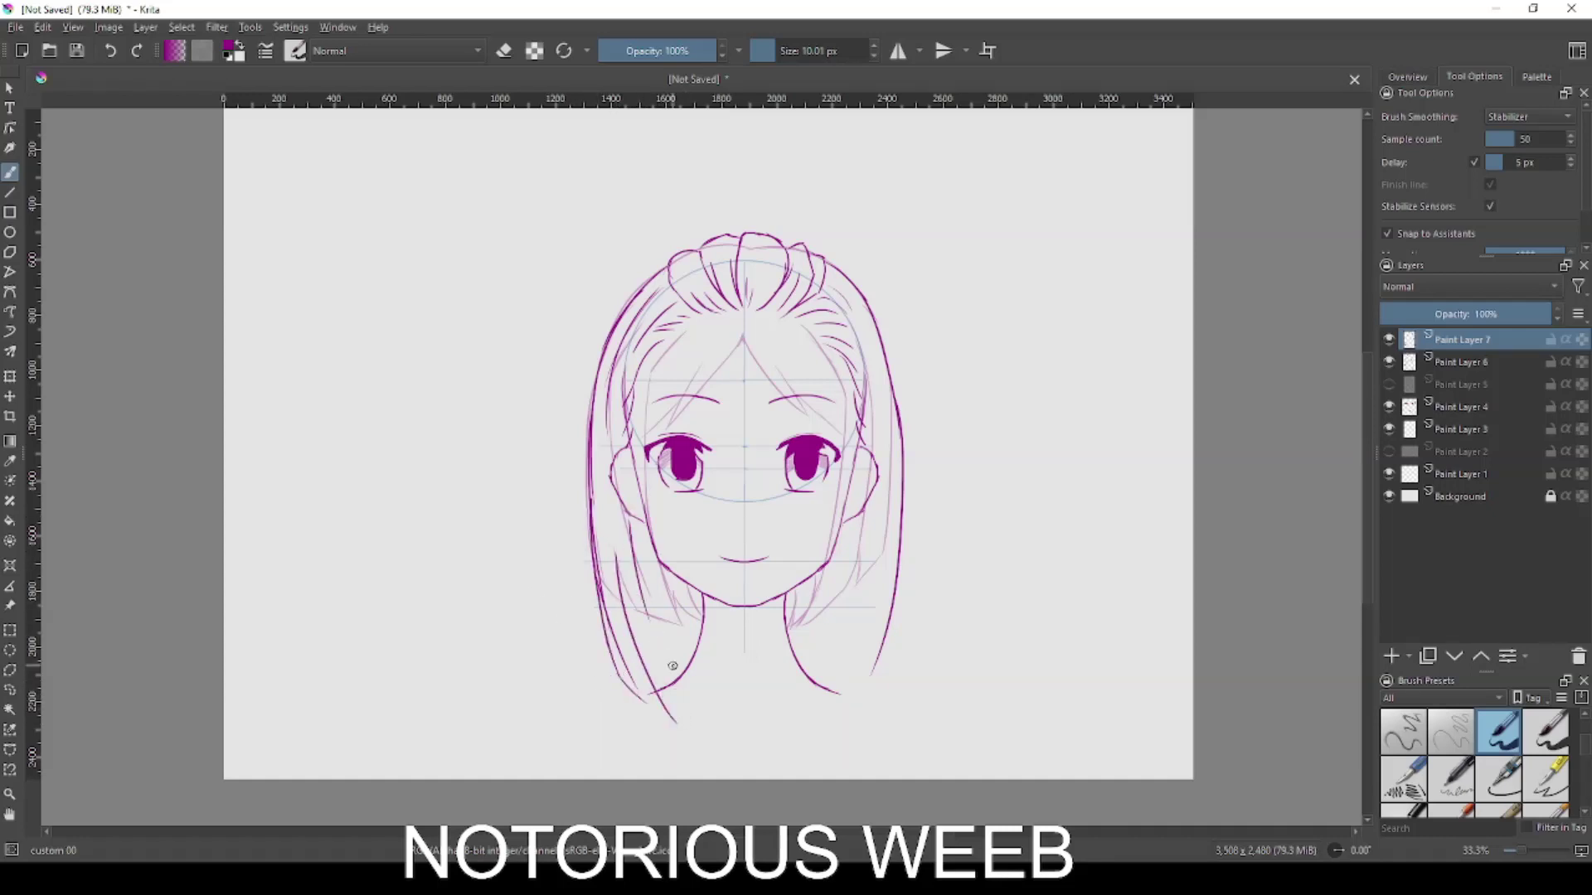
Fill the hair between the left ear and neck with thin strands and add a strand line beside the left ear.
left_click_drag(681, 673, 658, 640)
left_click_drag(663, 572, 678, 650)
left_click_drag(635, 519, 645, 599)
key("ctrl+z")
mouse_move(637, 522)
left_mouse_down()
mouse_move(647, 586)
mouse_move(625, 584)
left_mouse_up()
mouse_move(627, 519)
left_mouse_down()
mouse_move(630, 582)
mouse_move(603, 511)
mouse_move(611, 403)
left_mouse_up()
Hide Paint Layer 6, then draw the right side's inner strand, pointed hair ends and thin strands beside the neck.
left_click(1389, 362)
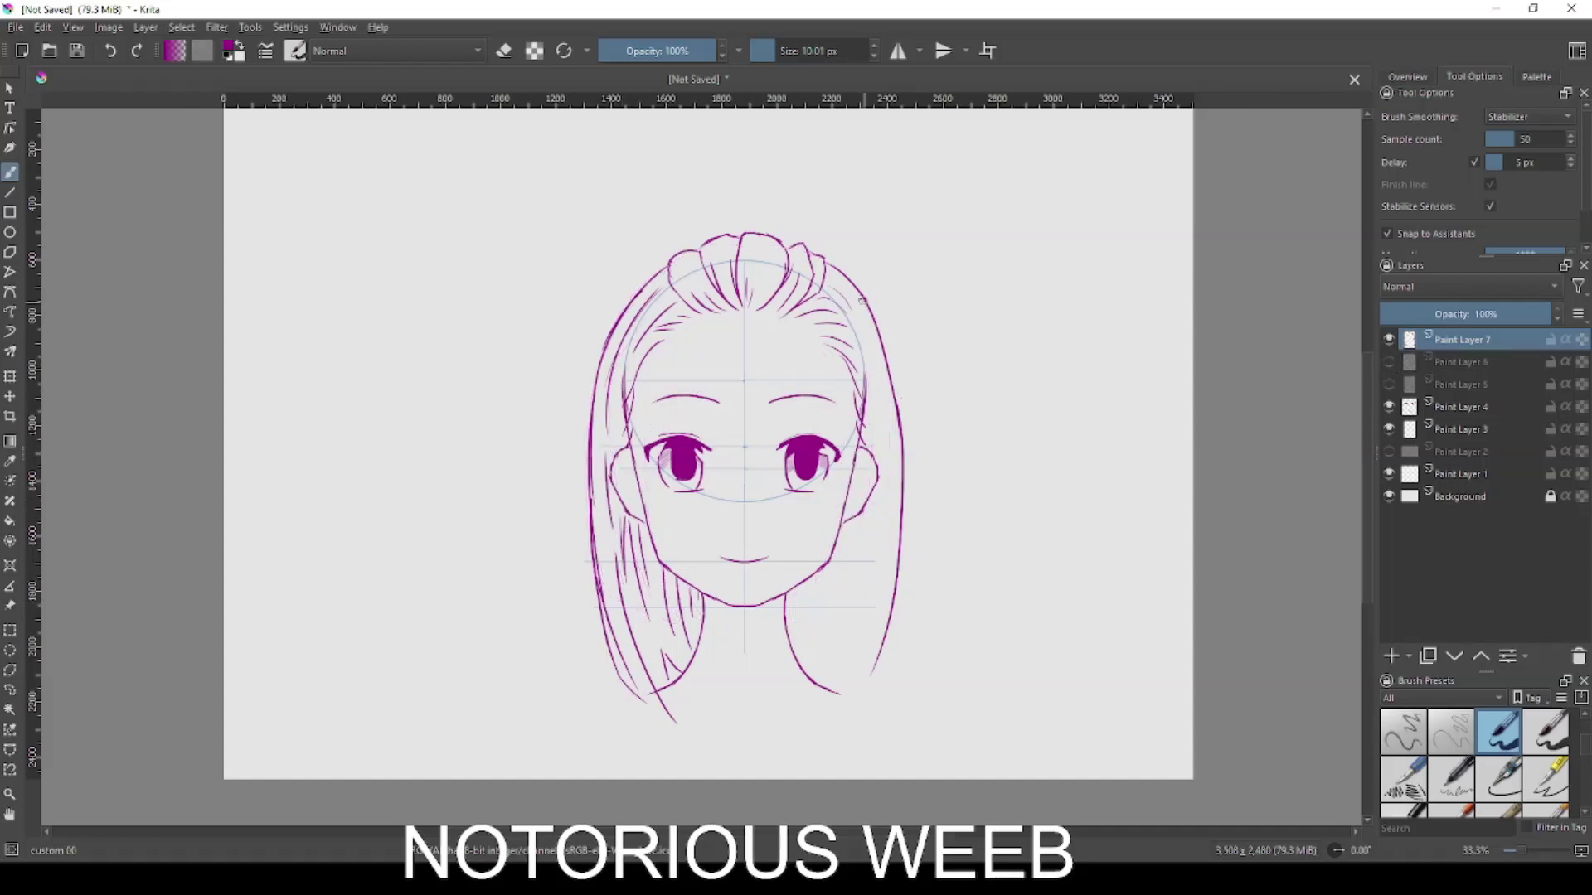
left_click_drag(874, 369, 872, 513)
mouse_move(895, 587)
left_mouse_down()
mouse_move(852, 725)
mouse_move(837, 698)
mouse_move(847, 667)
left_mouse_up()
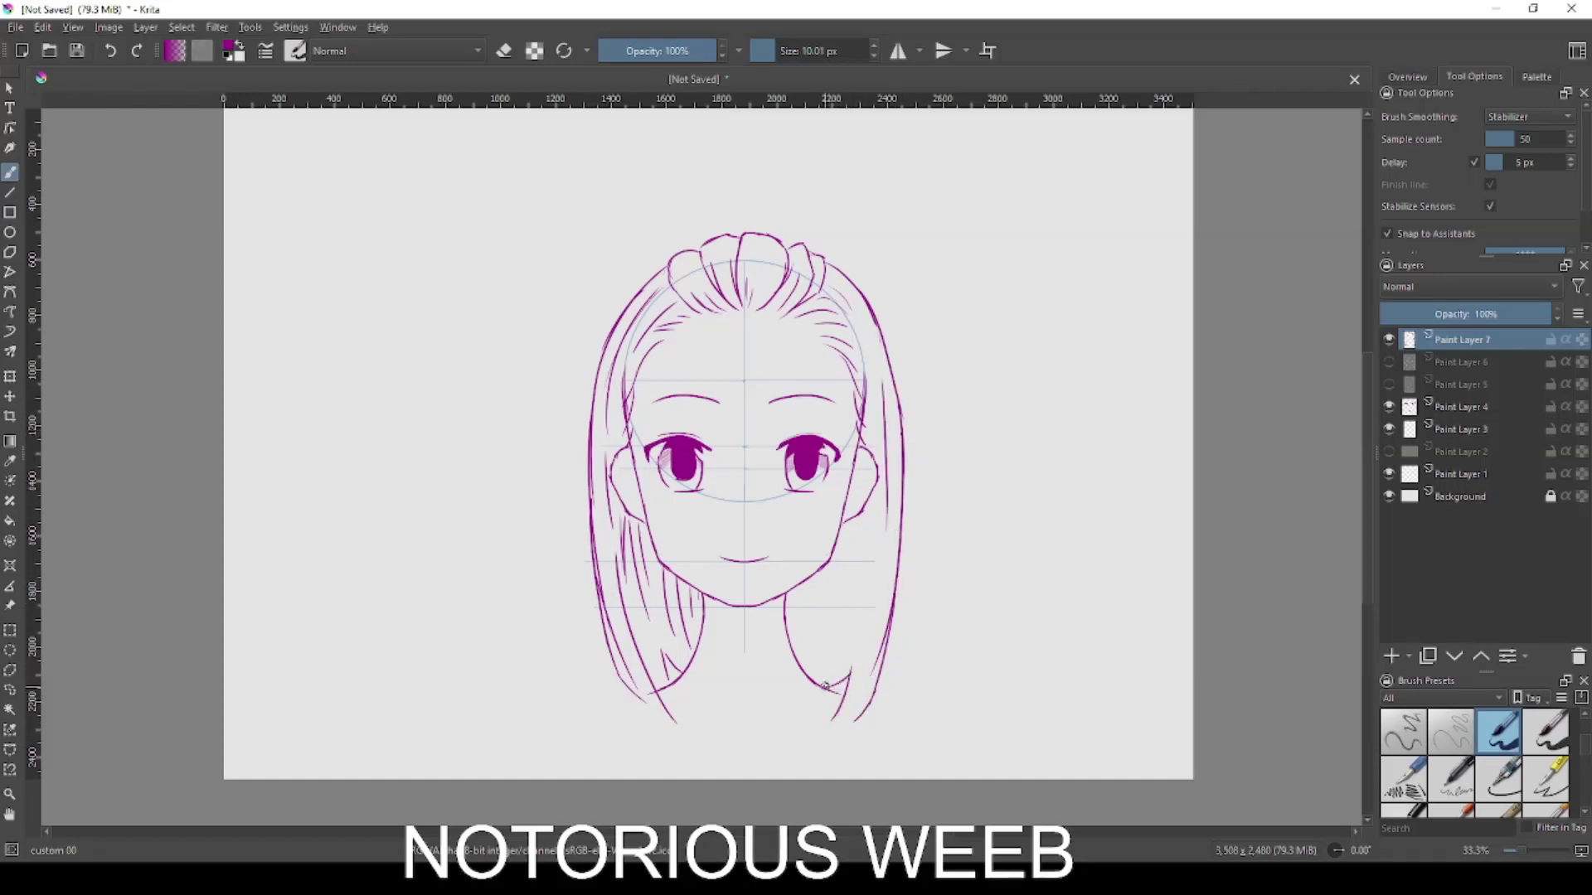
left_click_drag(796, 591, 809, 662)
left_click_drag(816, 587, 825, 663)
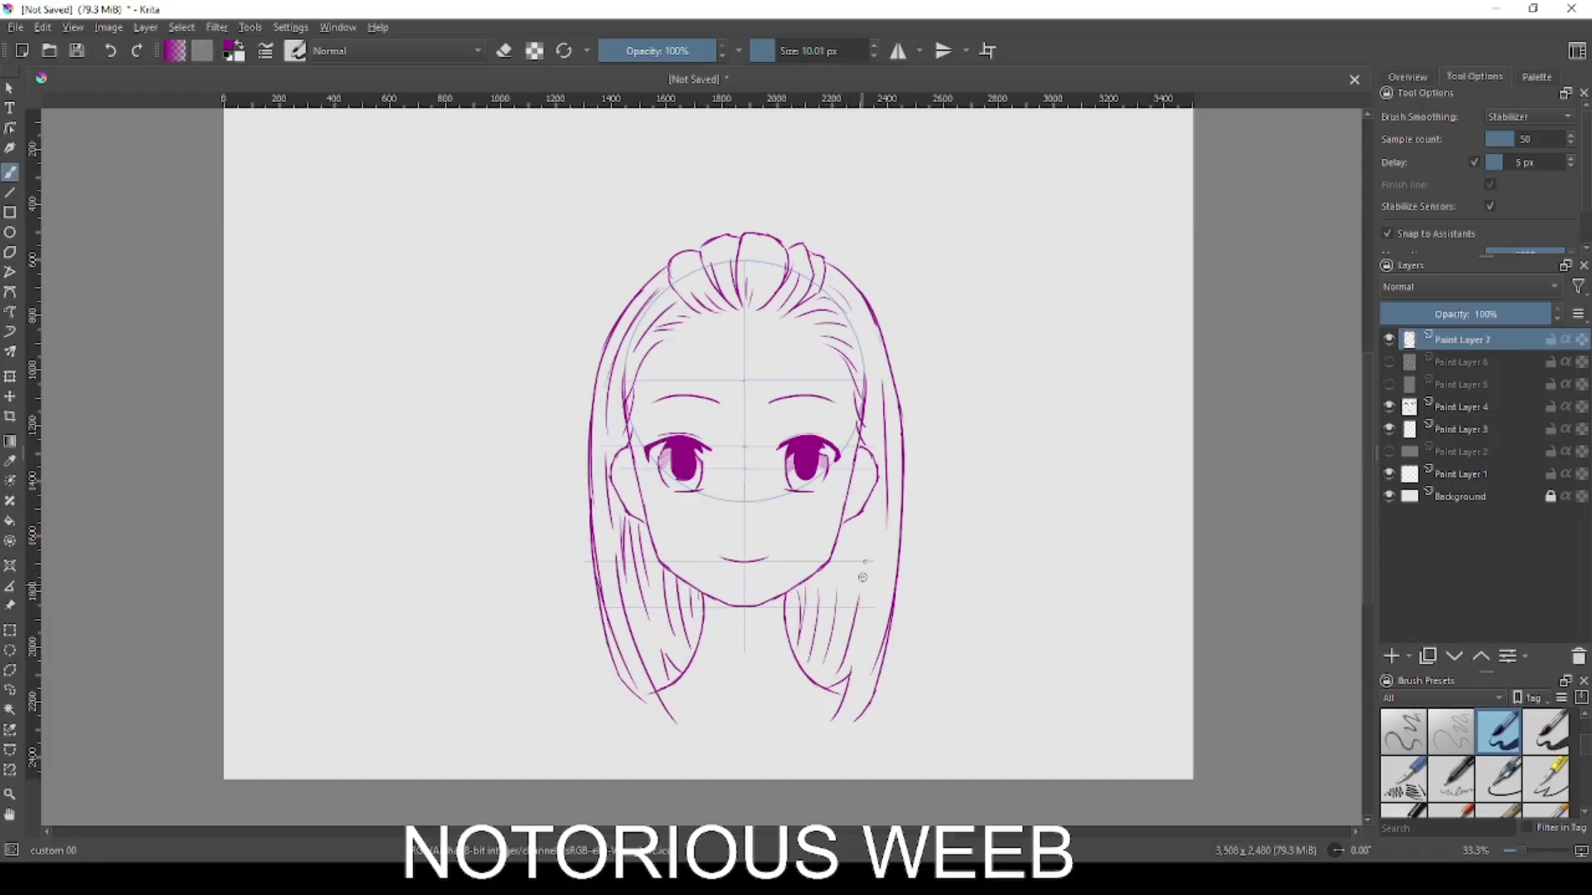
Draw long strands from below the right ear down toward the shoulder, undoing the unwanted strokes.
left_click_drag(871, 565, 839, 673)
key("ctrl+z")
left_click_drag(858, 515, 829, 668)
mouse_move(874, 500)
left_mouse_down()
mouse_move(862, 624)
mouse_move(834, 681)
mouse_move(858, 628)
left_mouse_up()
key("ctrl+z")
key("ctrl+z")
key("ctrl+z")
key("ctrl+z")
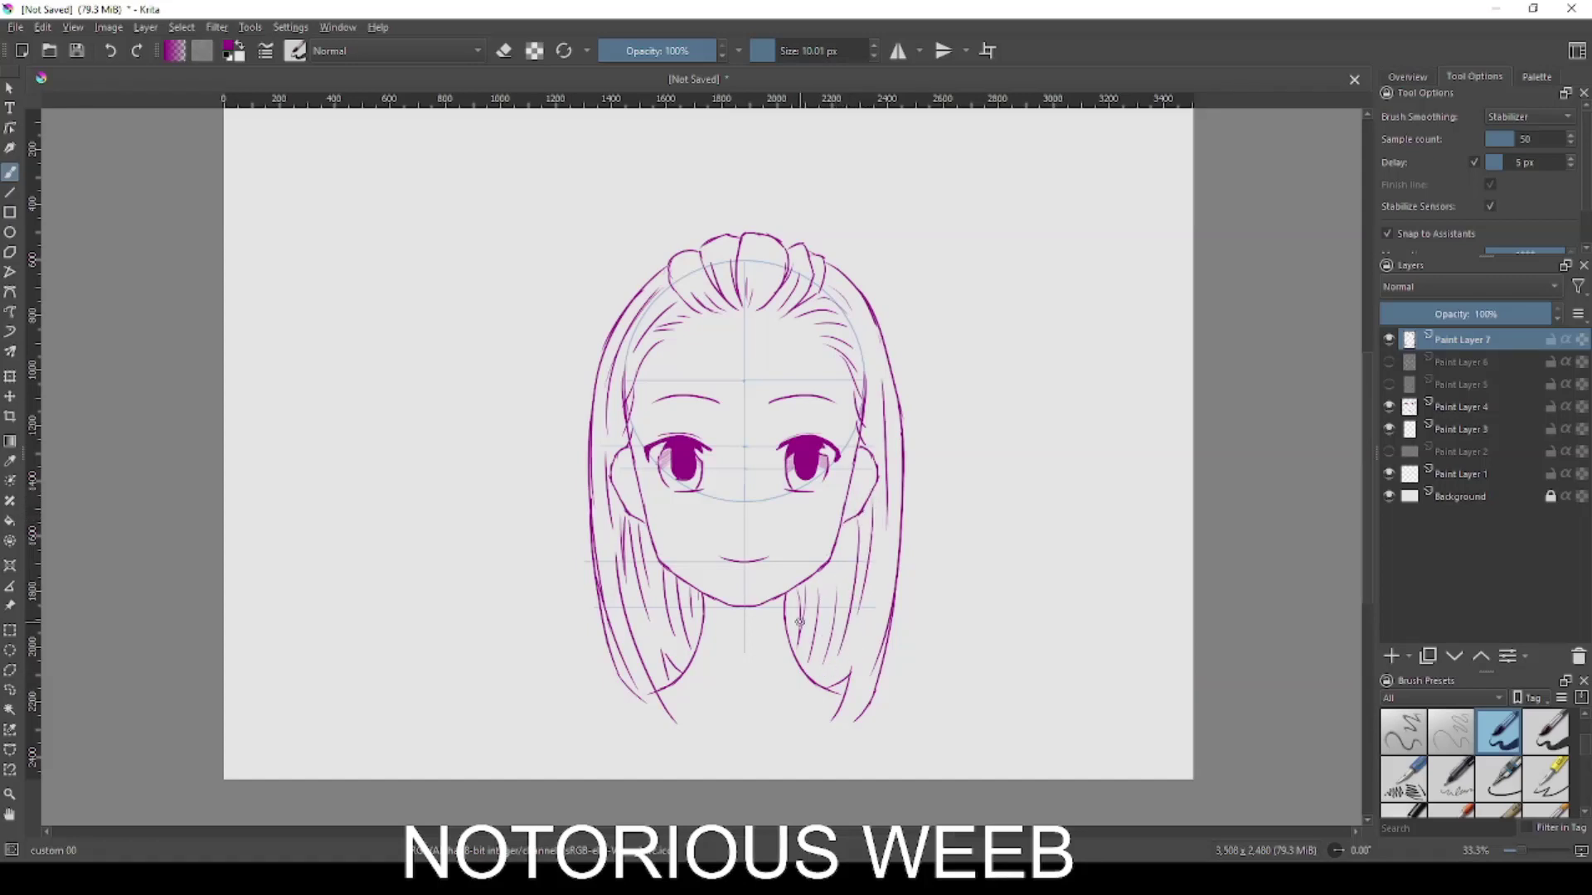
Add short strands above the right ear and clean up the temple hairlines with the background color, restoring purple as the drawing color.
left_click_drag(857, 370, 871, 406)
key("x")
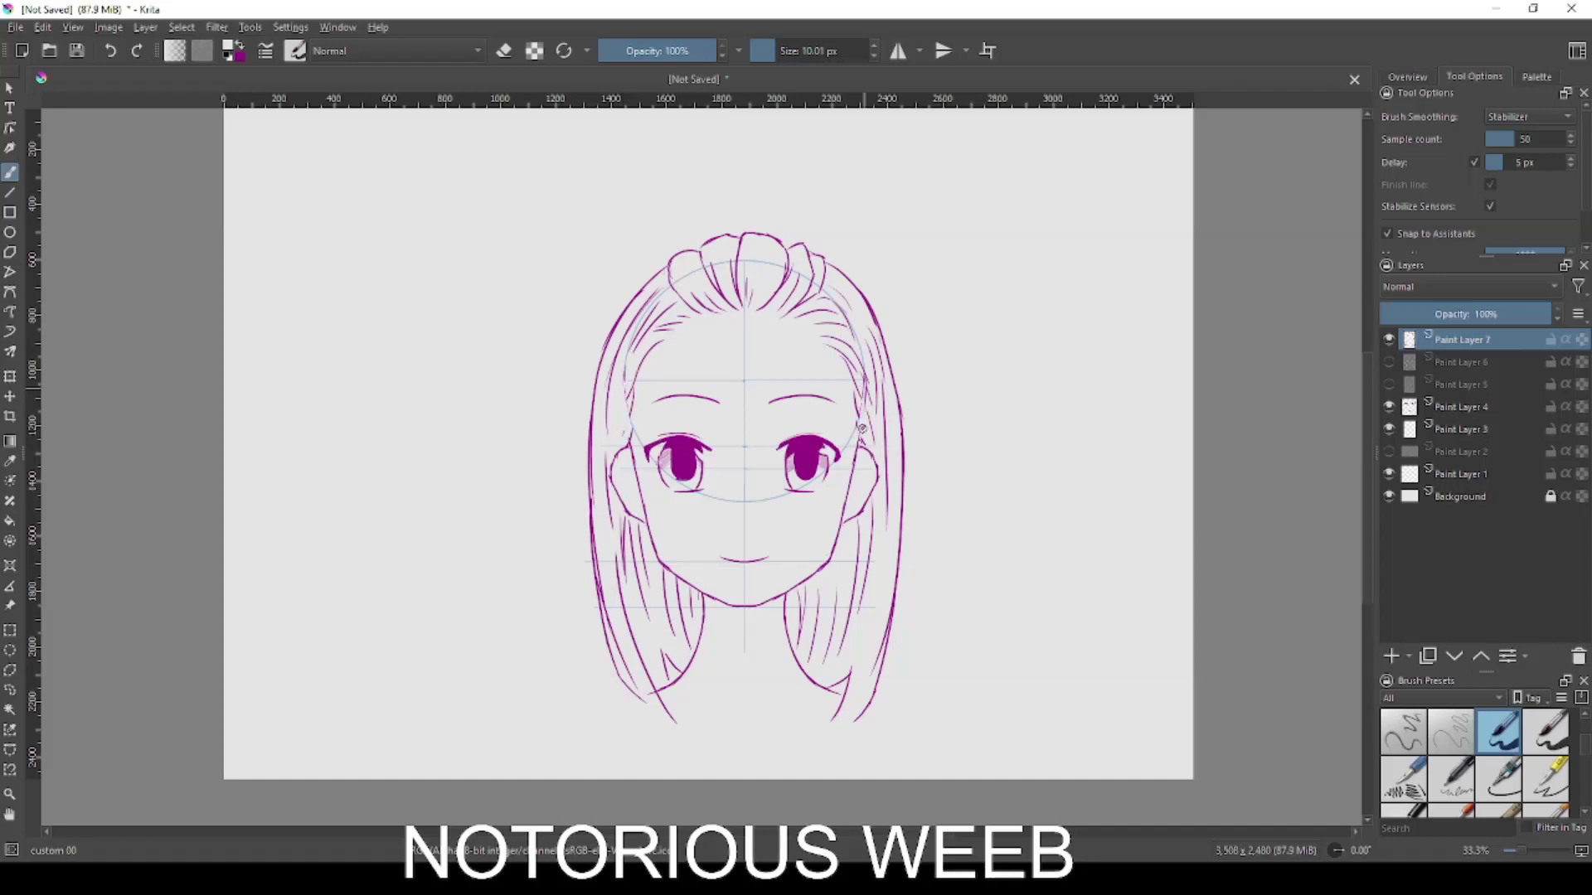
key("x")
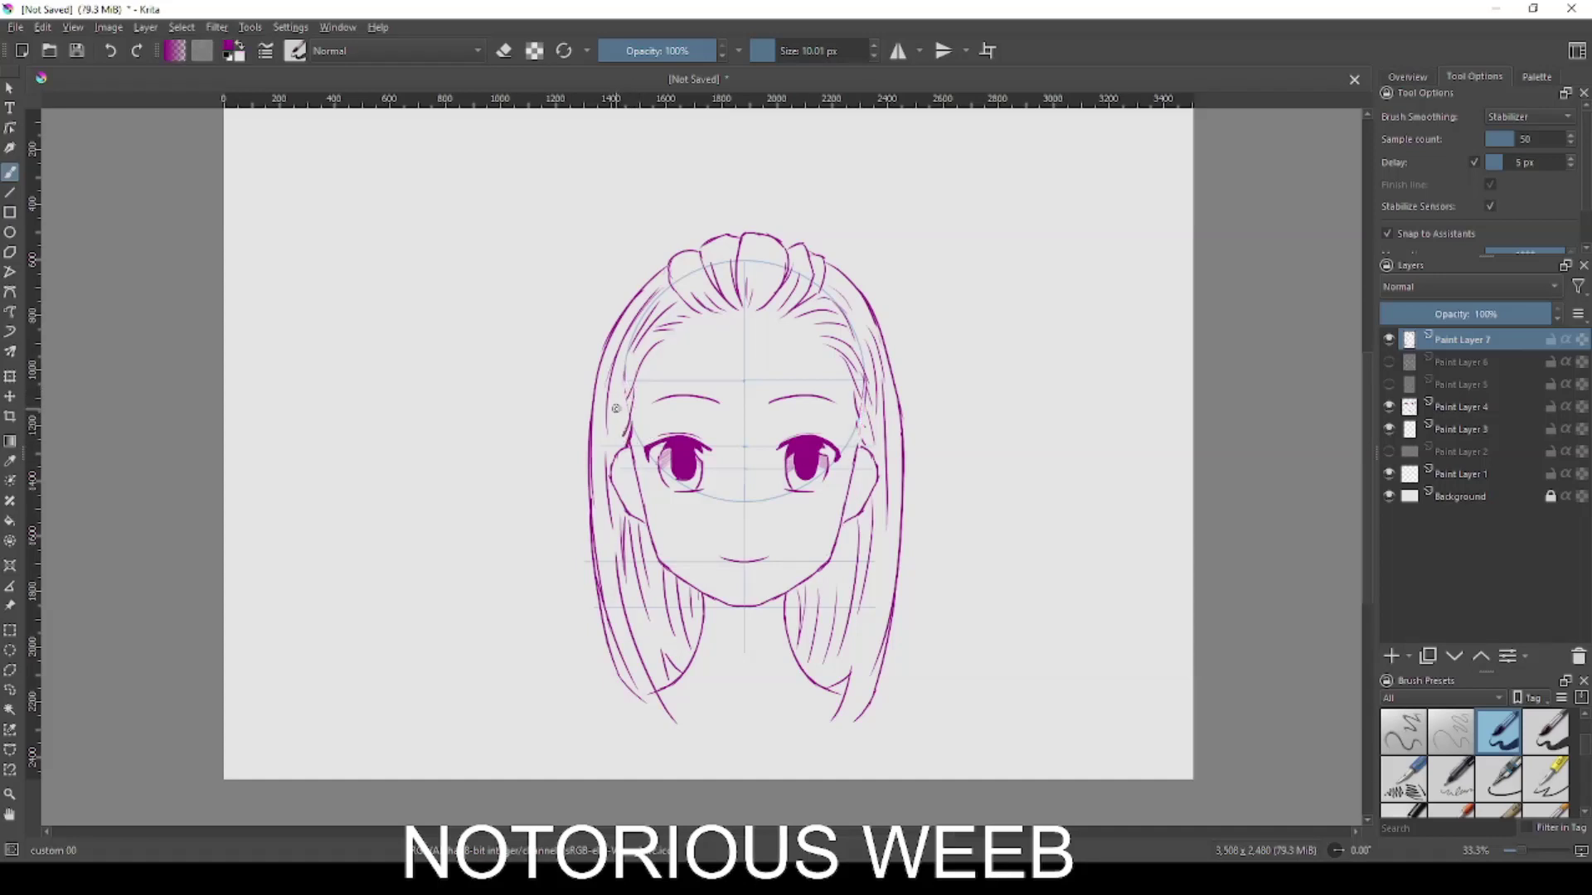